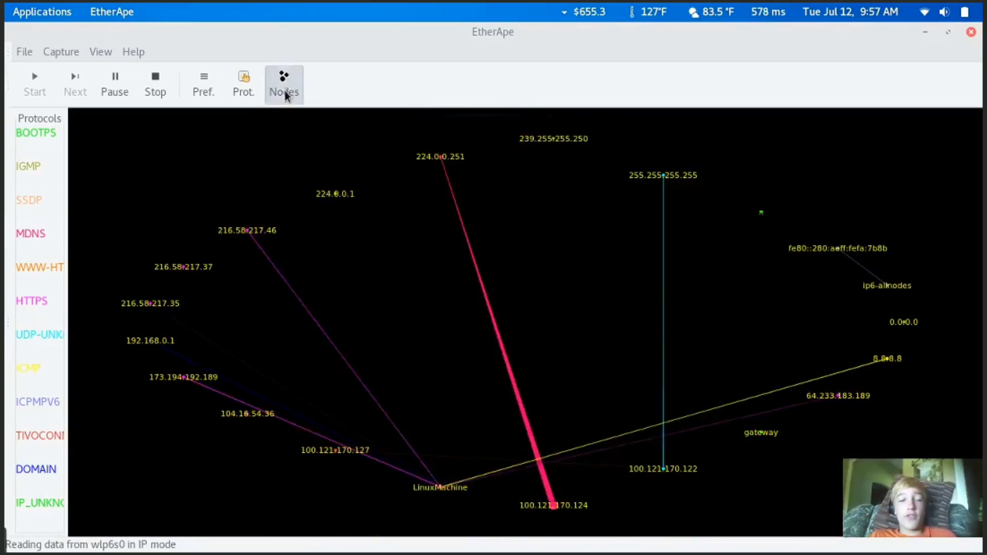
Reopen the Nodes list and enlarge it so every traffic column shows.
click(286, 92)
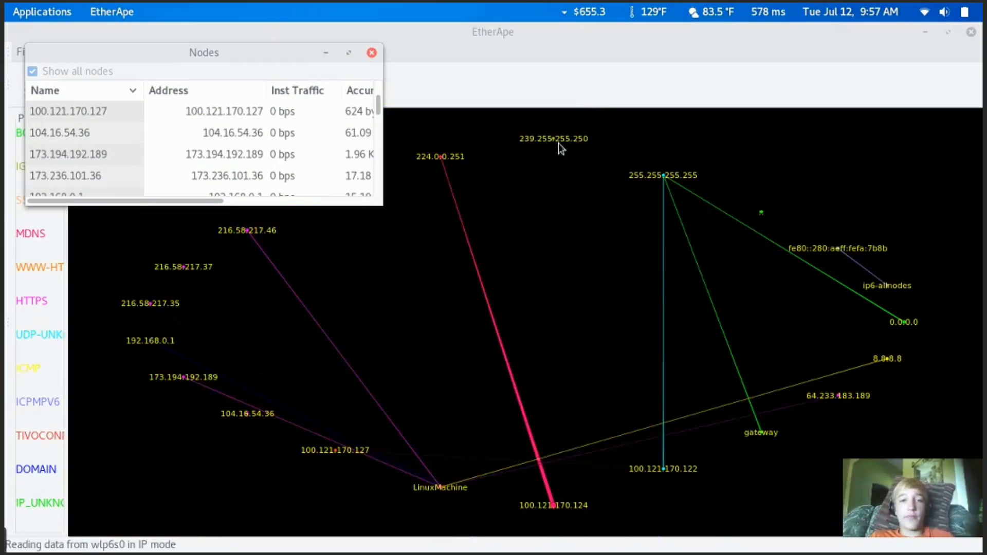
click(372, 53)
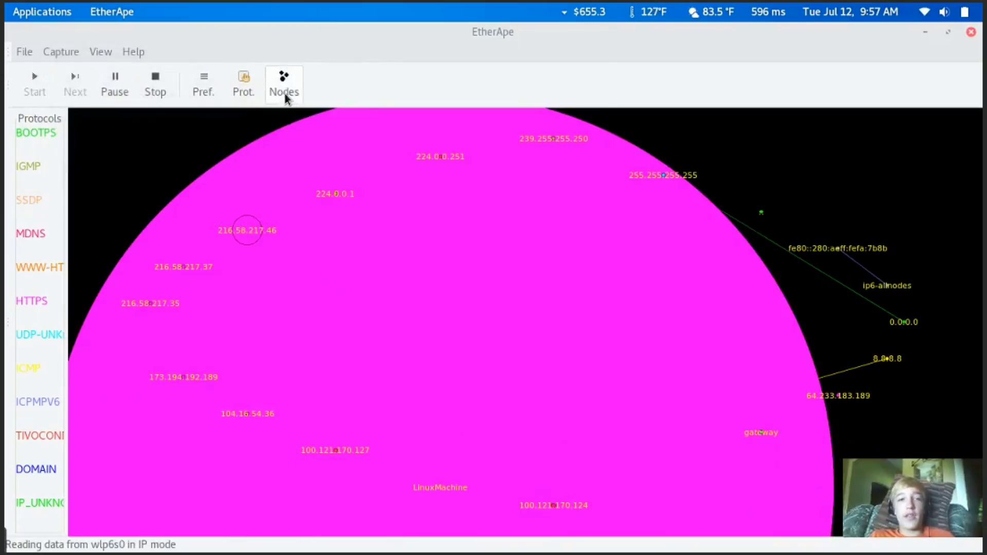
click(284, 93)
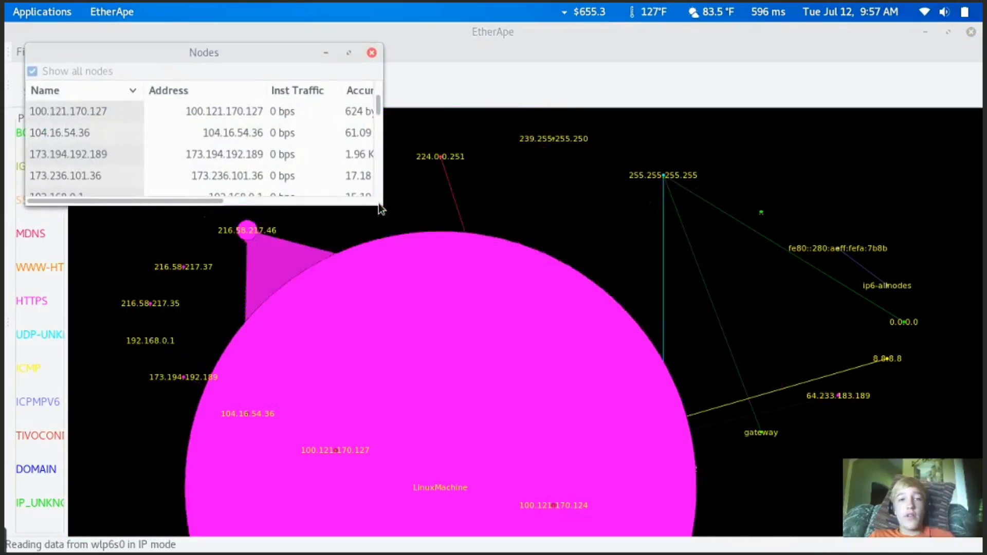
drag(381, 204, 787, 548)
Scroll through the node list and select the LinuxMachine row.
scroll(595, 286, down, 1)
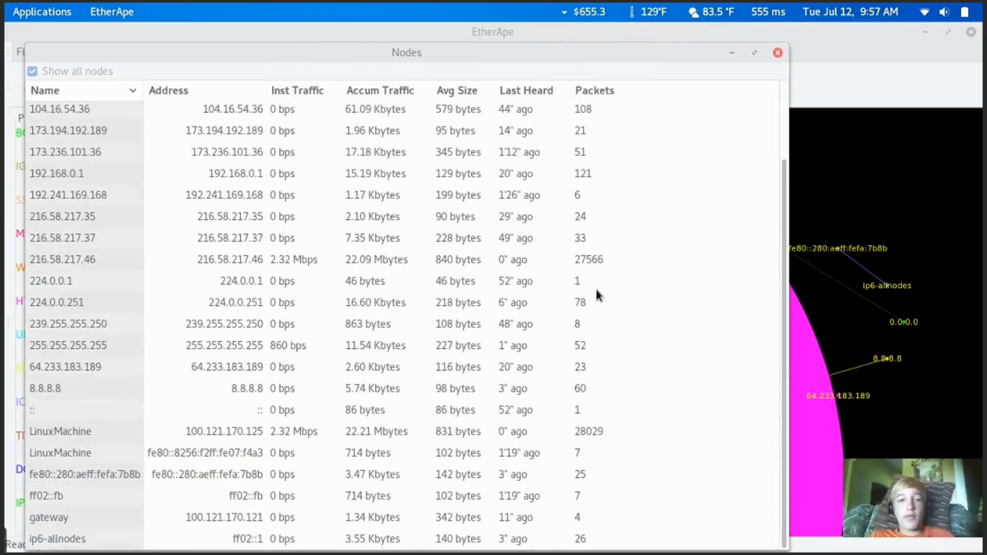
scroll(595, 287, up, 3)
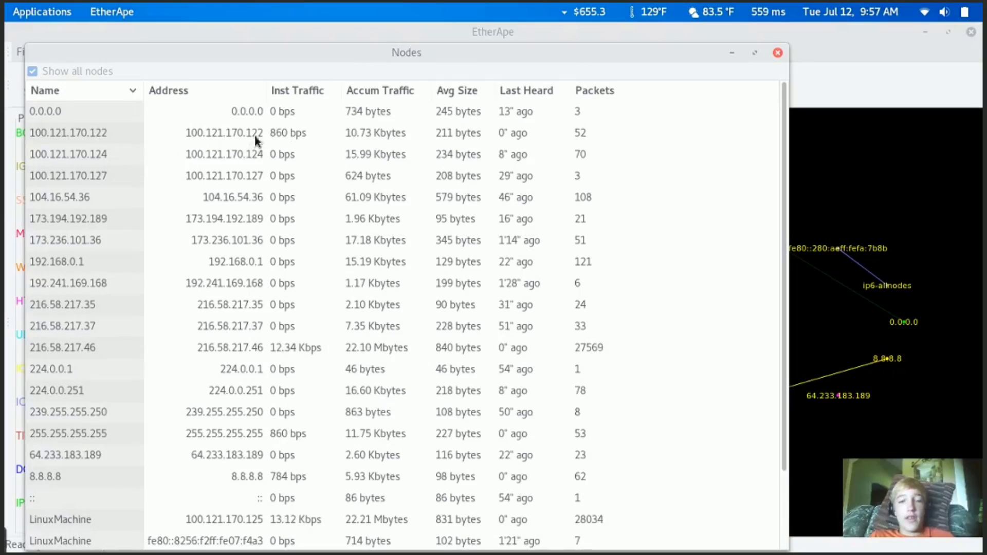
scroll(257, 314, down, 2)
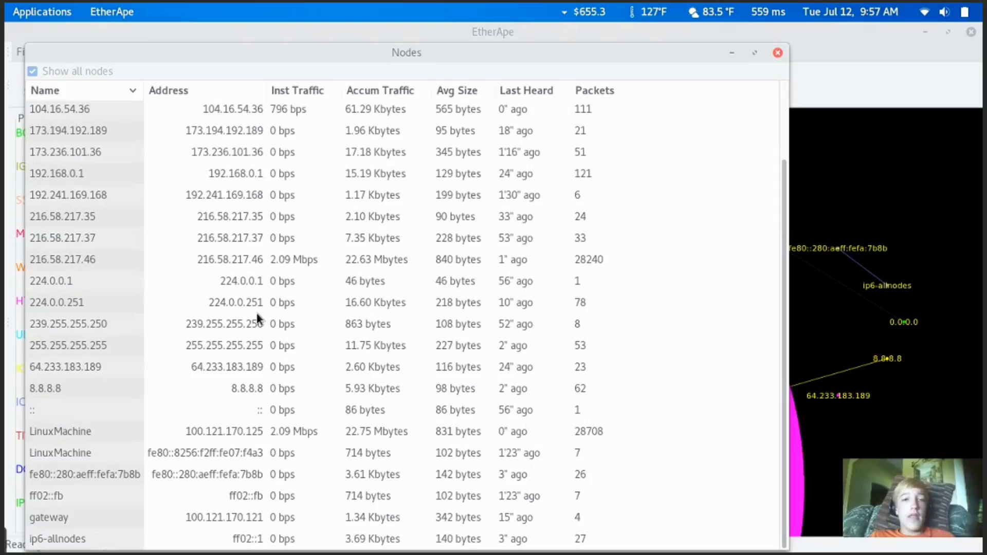
scroll(260, 303, up, 2)
scroll(247, 360, down, 2)
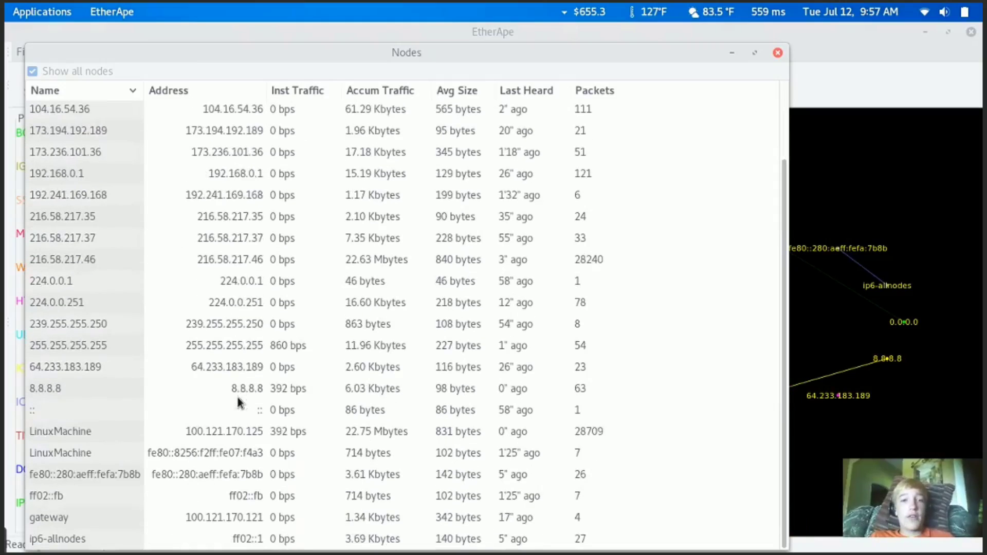
click(85, 431)
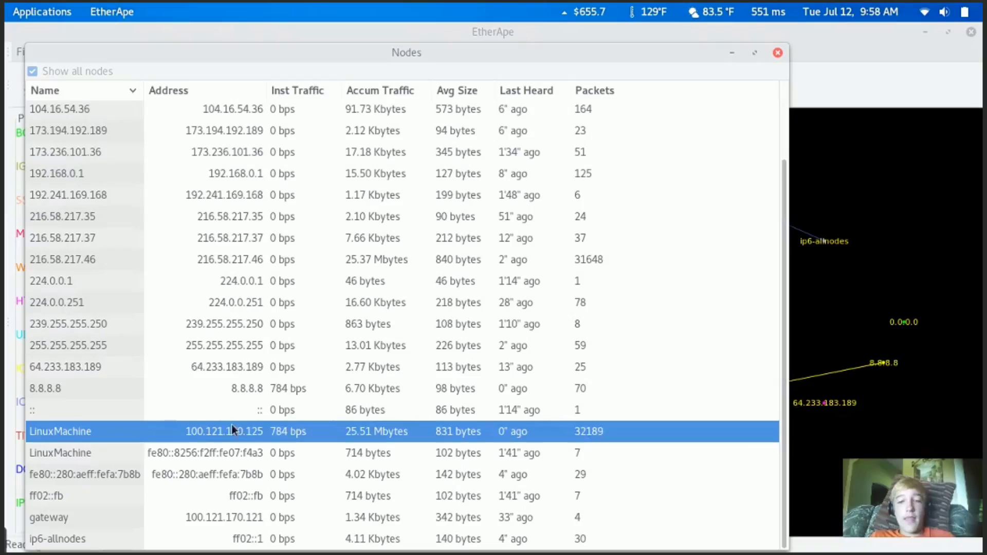
Open LinuxMachine's traffic details, then close them and scroll back to the top of the list.
double_click(205, 432)
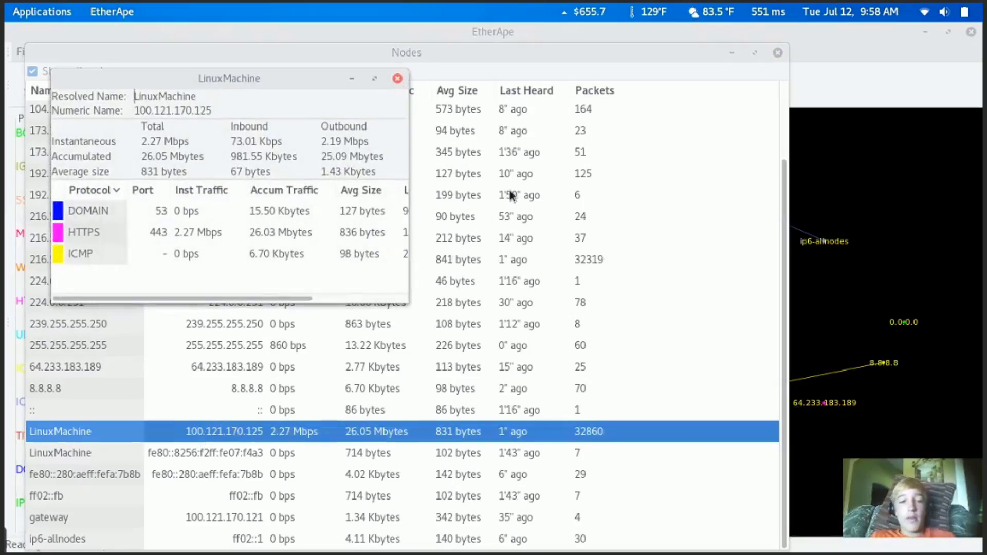
click(397, 78)
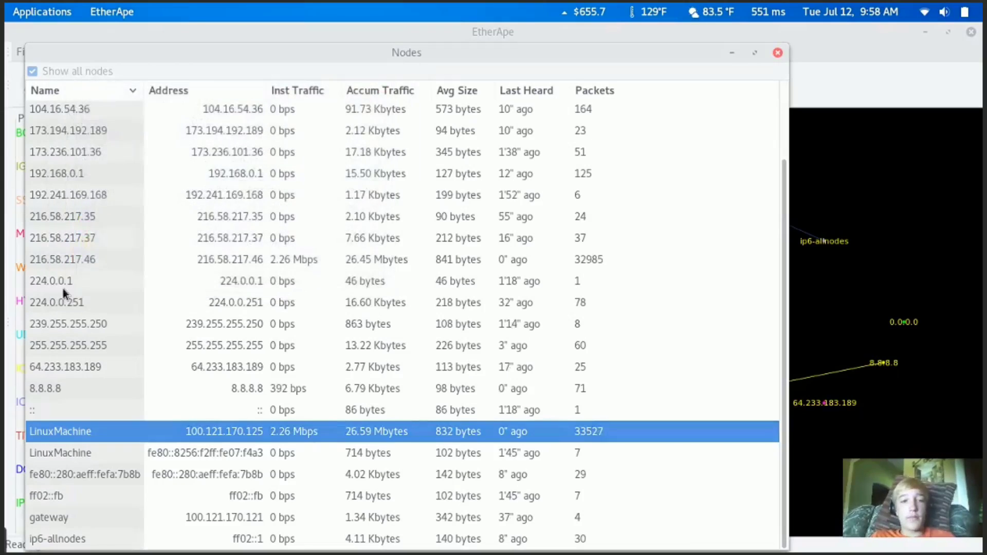
scroll(63, 289, up, 2)
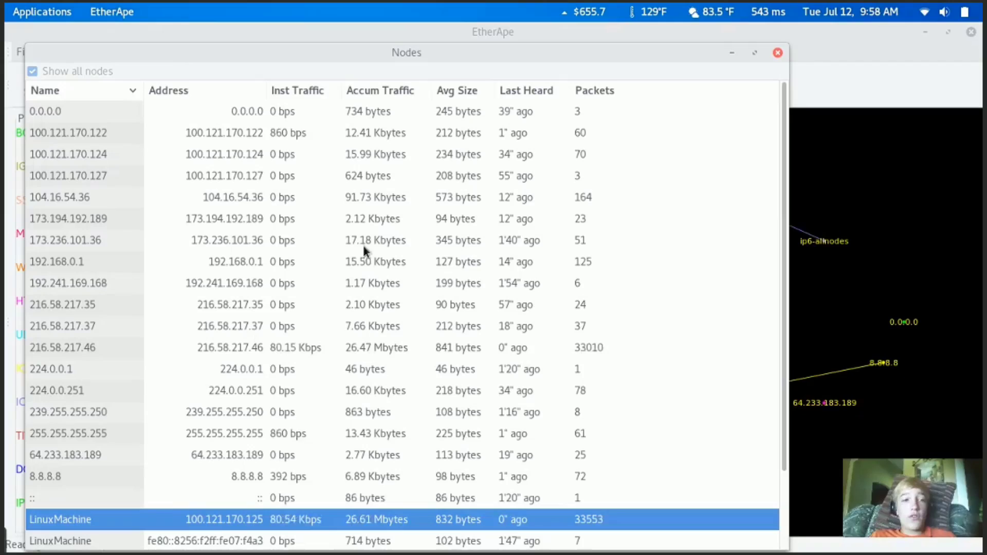
Open 100.121.170.122's protocol details, enlarge them and sort by Inst Traffic.
click(257, 135)
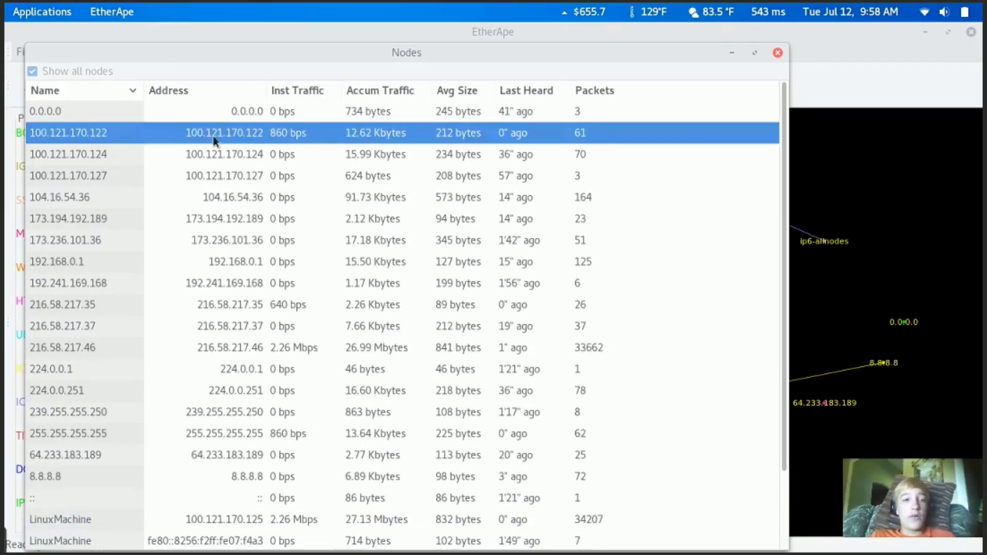
double_click(54, 135)
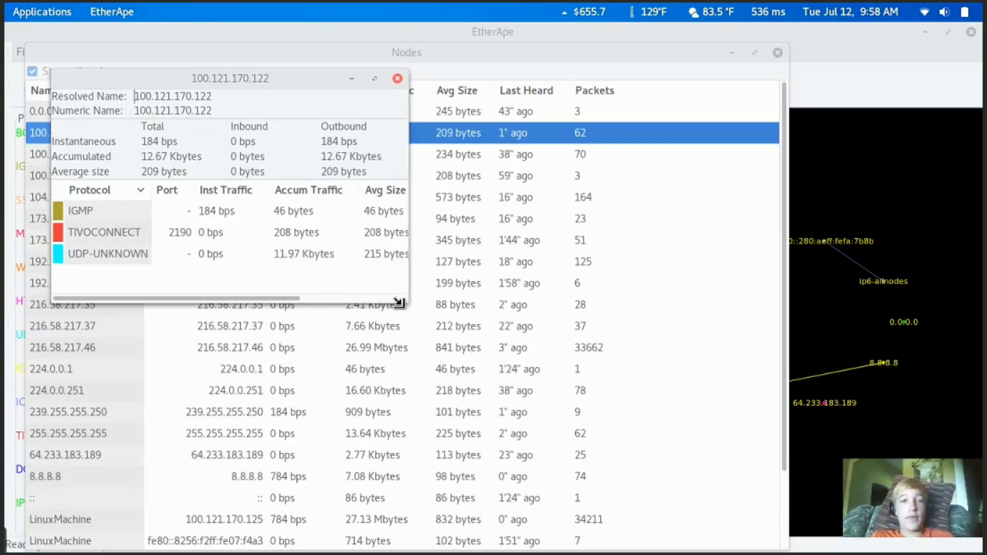
drag(399, 303, 636, 437)
click(231, 191)
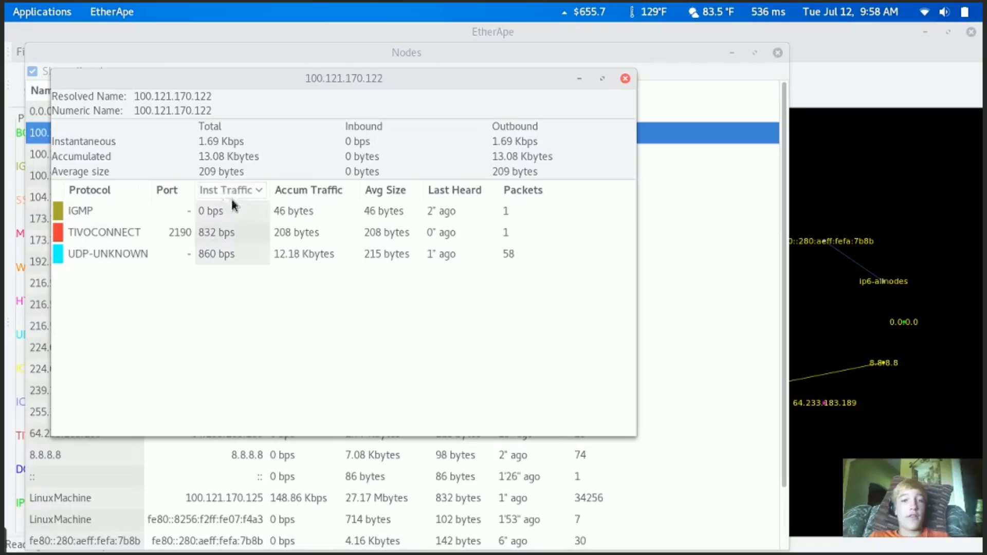
click(321, 211)
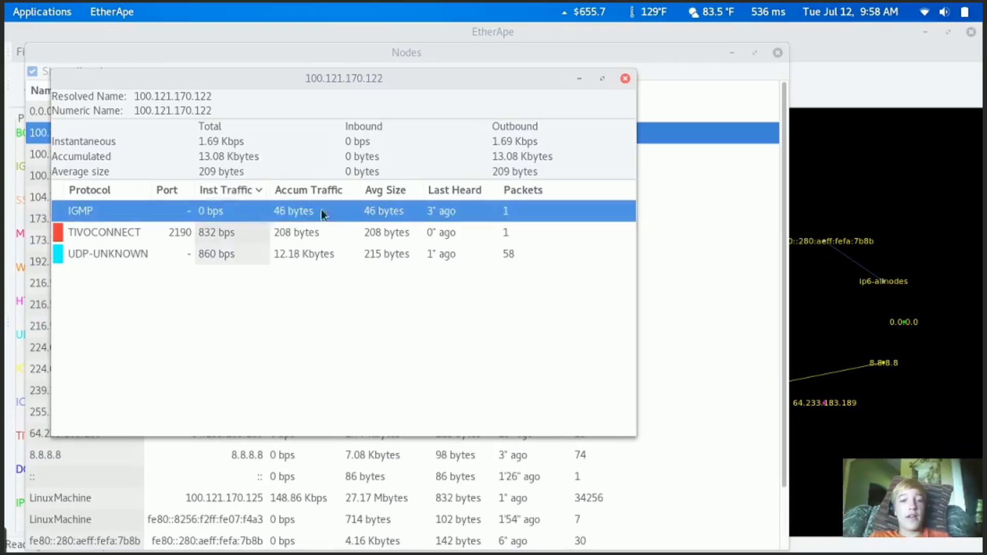
click(453, 217)
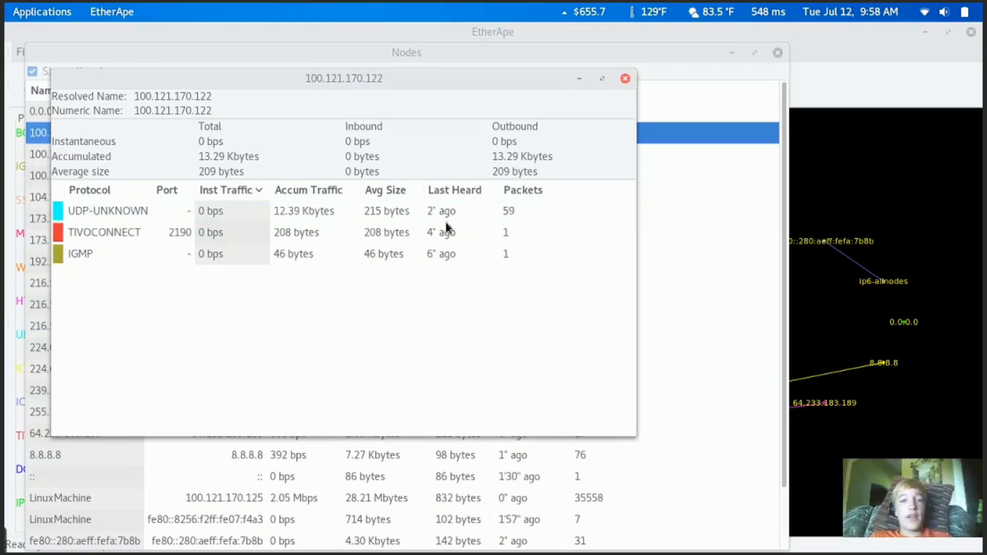
Close the 100.121.170.122 details and reselect LinuxMachine in the Nodes list.
click(625, 79)
scroll(166, 209, down, 1)
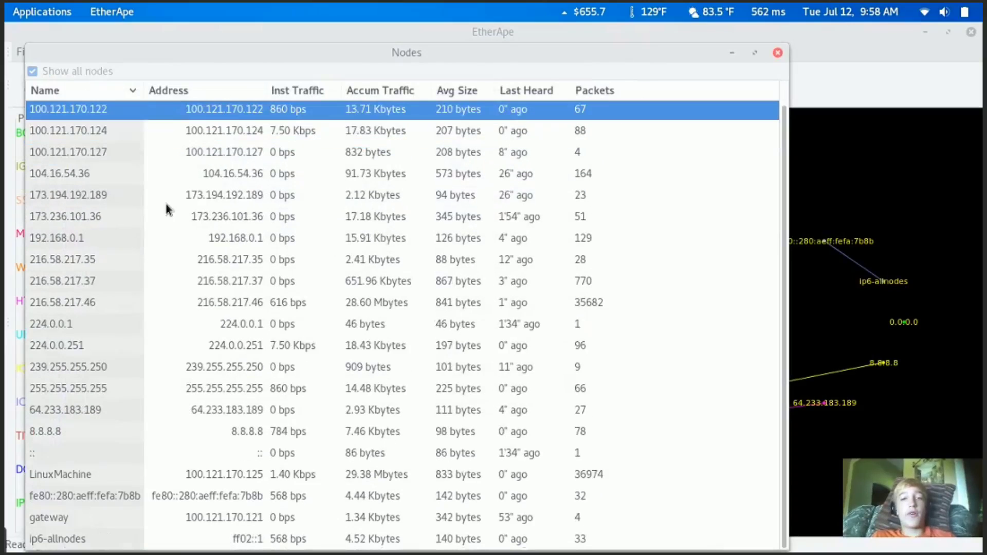
click(78, 474)
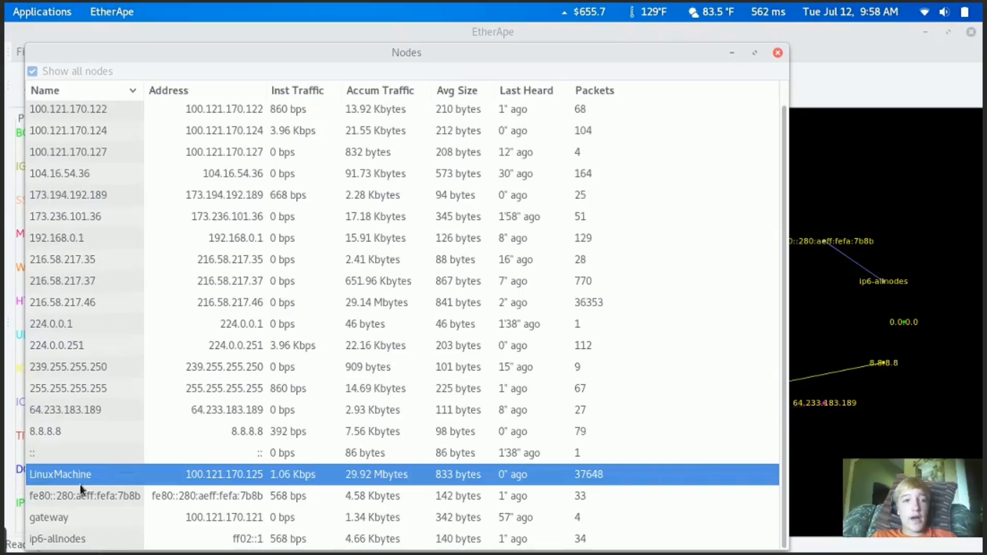
Open and enlarge LinuxMachine's traffic details and select its HTTPS protocol entry.
double_click(134, 477)
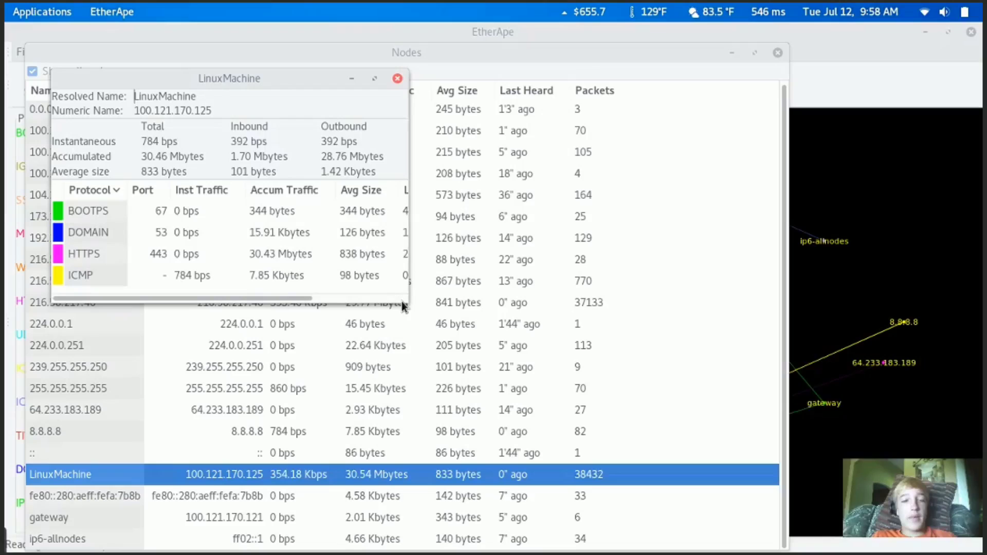
drag(407, 304, 686, 444)
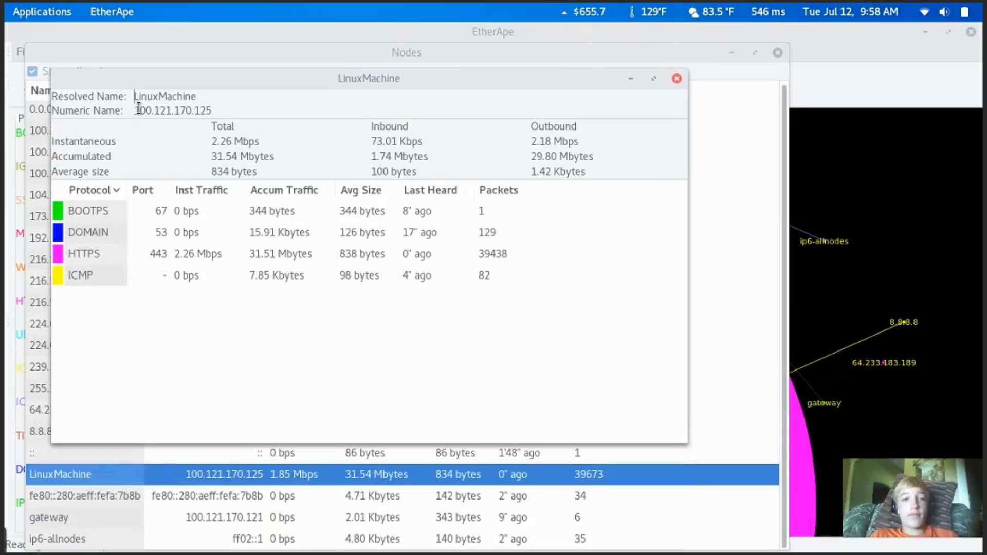
drag(138, 112, 267, 123)
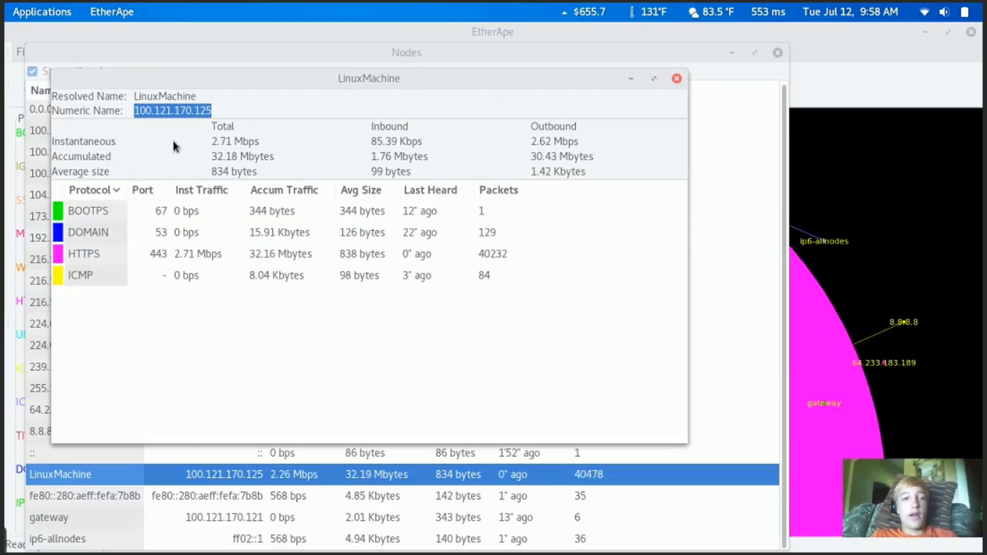
click(150, 103)
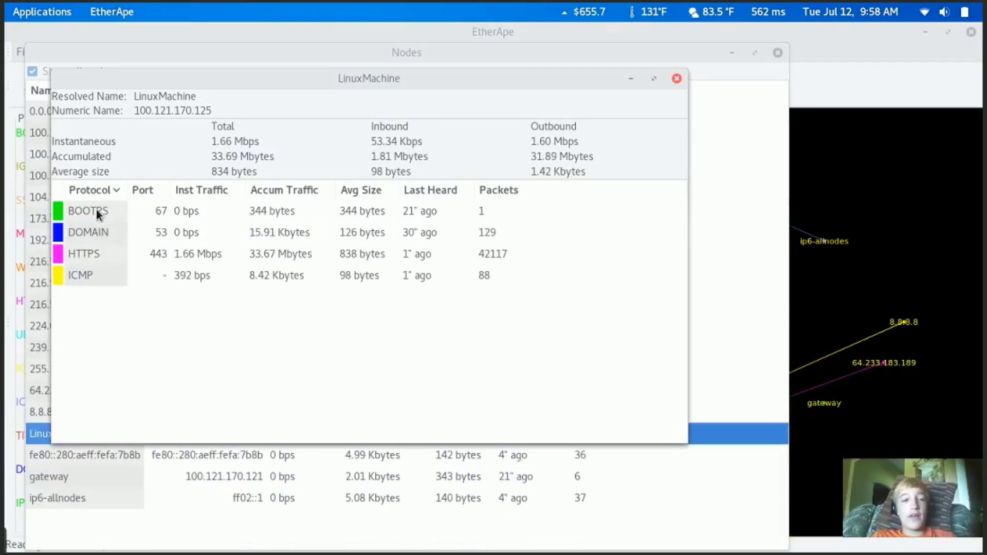
click(99, 258)
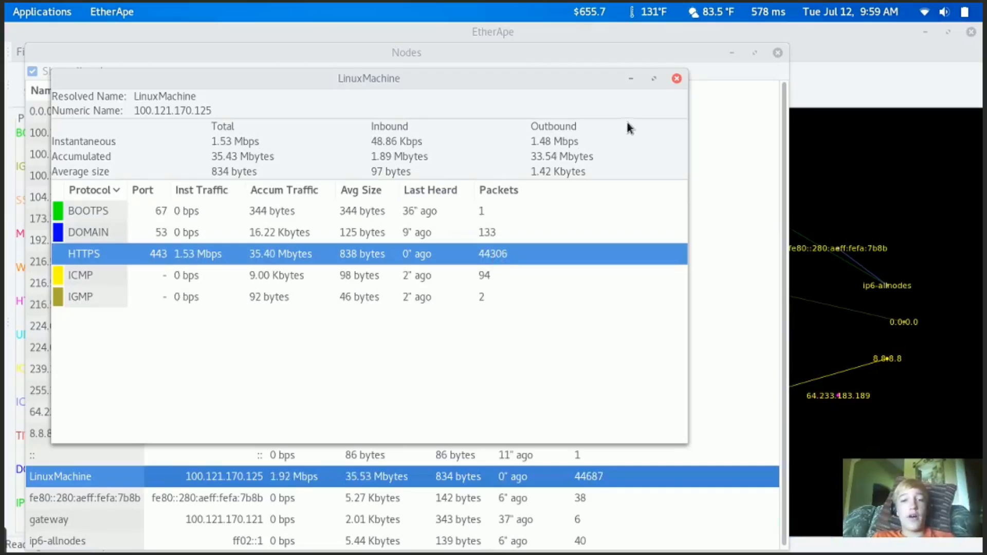
Close LinuxMachine's details, then open and close the ip6-allnodes host's breakdown.
click(677, 78)
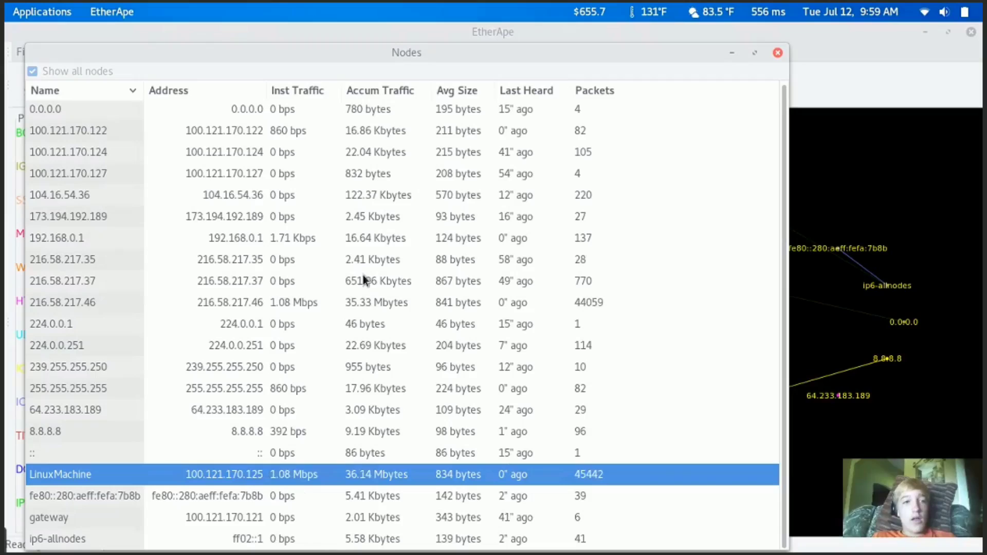
double_click(131, 536)
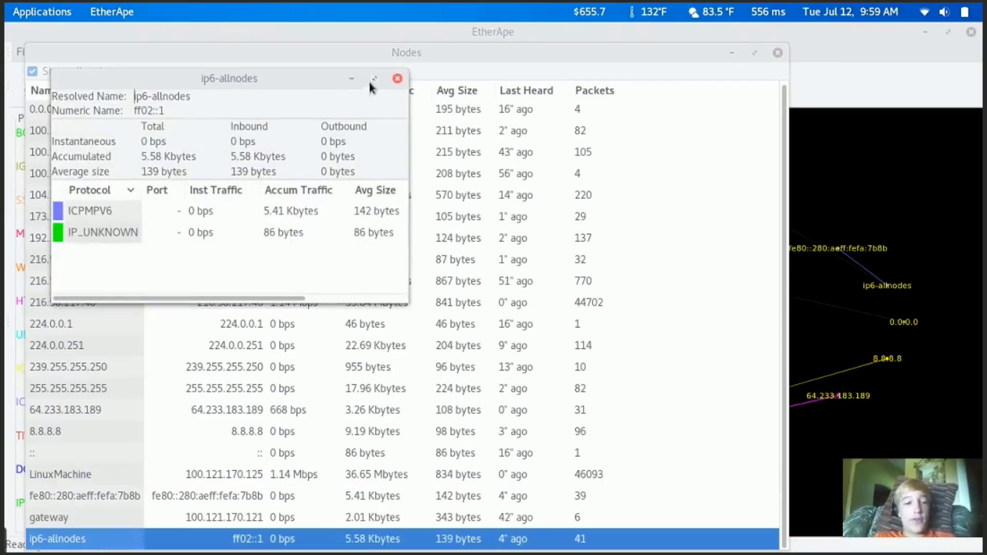
click(398, 78)
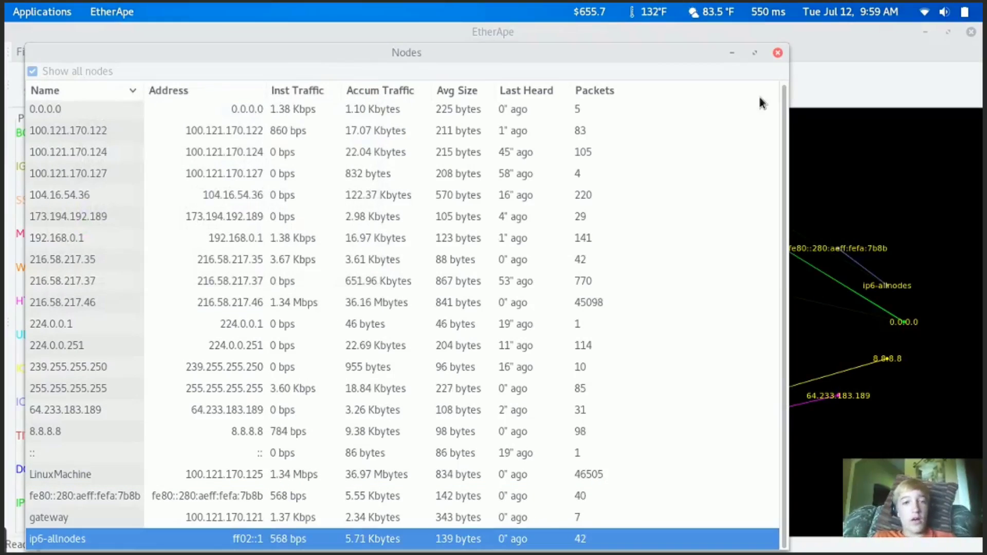
Close the Nodes list, then open and close the Protocols statistics window twice.
click(777, 53)
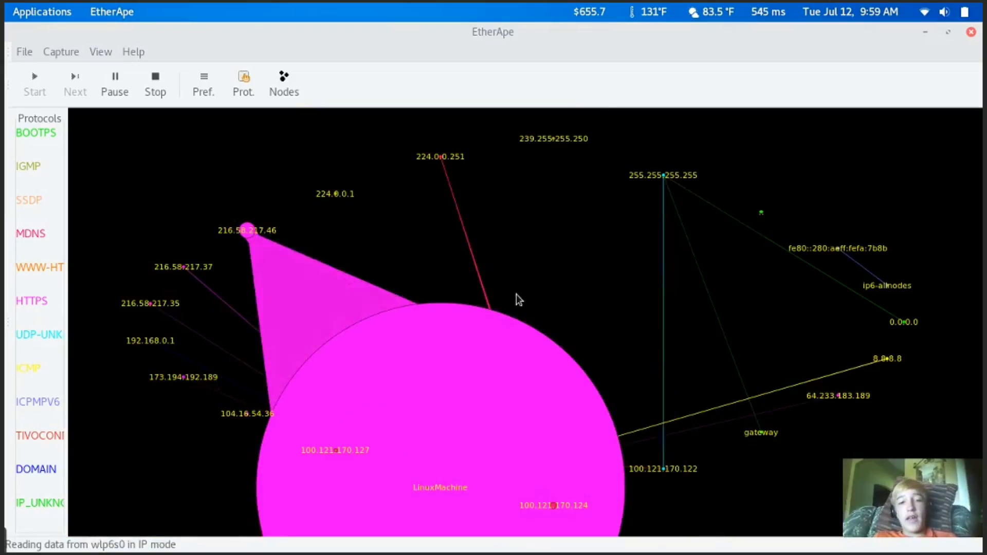
click(245, 90)
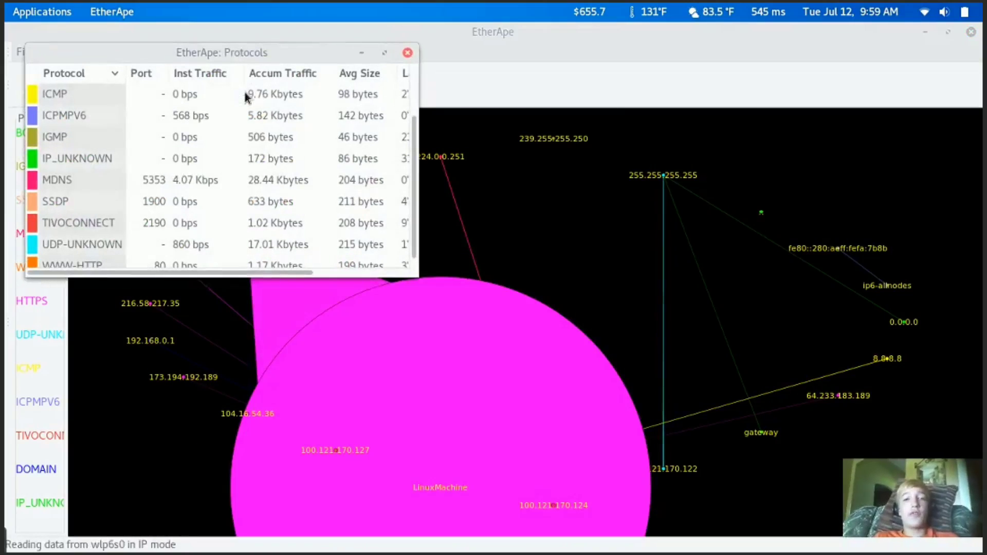
click(407, 53)
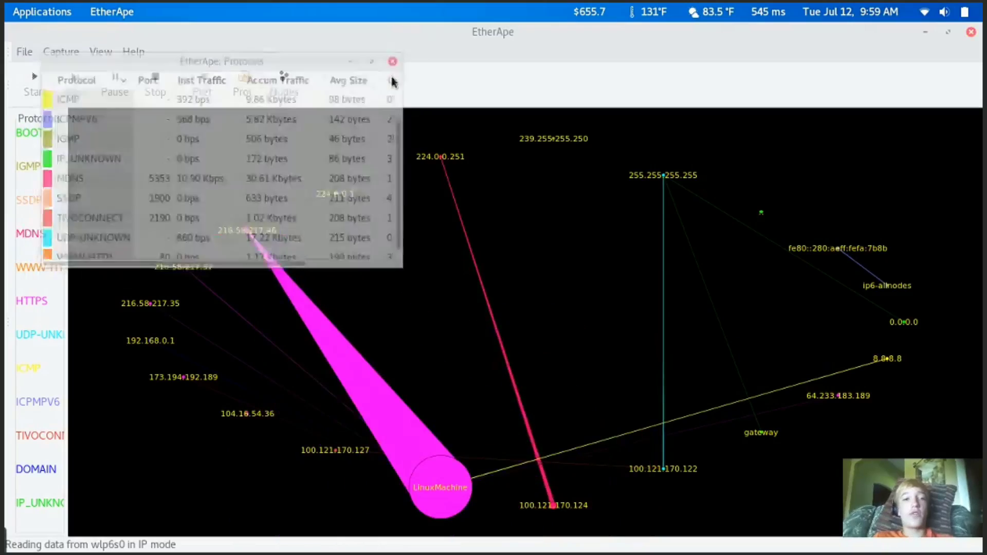
click(245, 90)
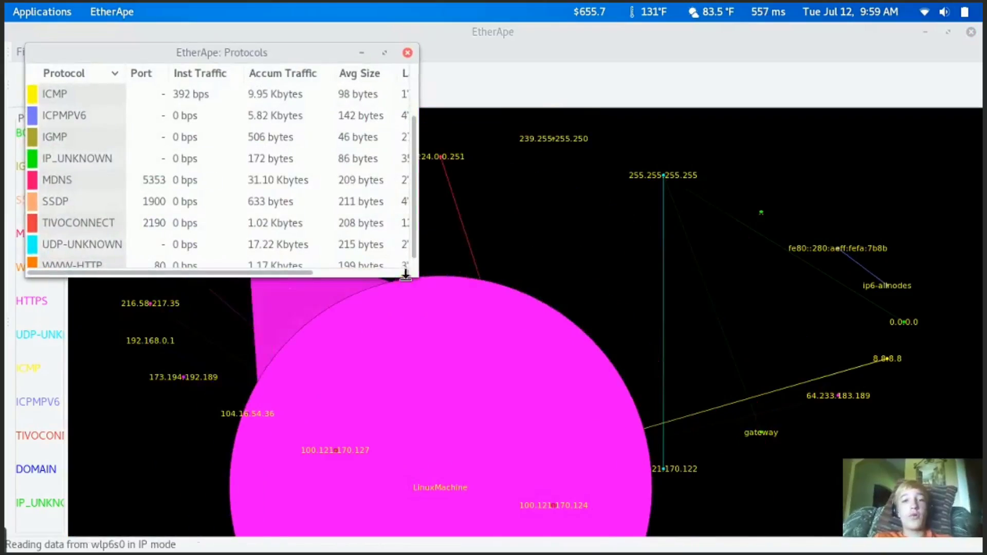
click(406, 49)
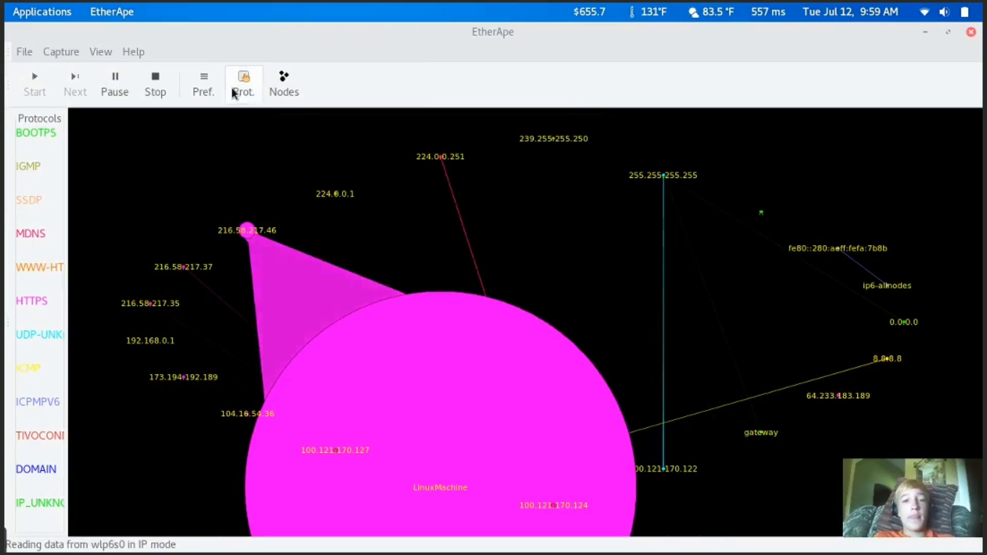
Restore and re-maximize the main window, then open the Protocols window and enlarge it.
double_click(479, 50)
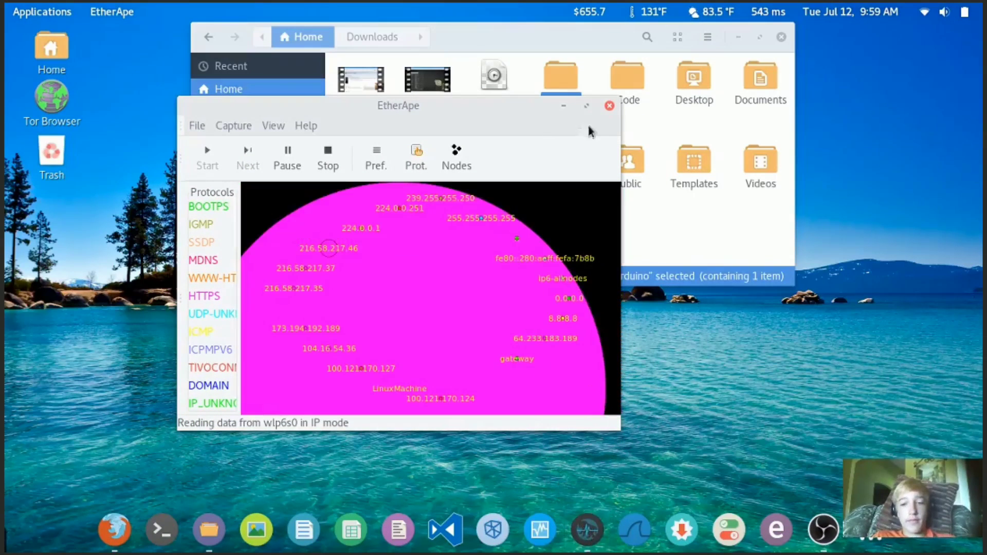
click(587, 105)
click(258, 95)
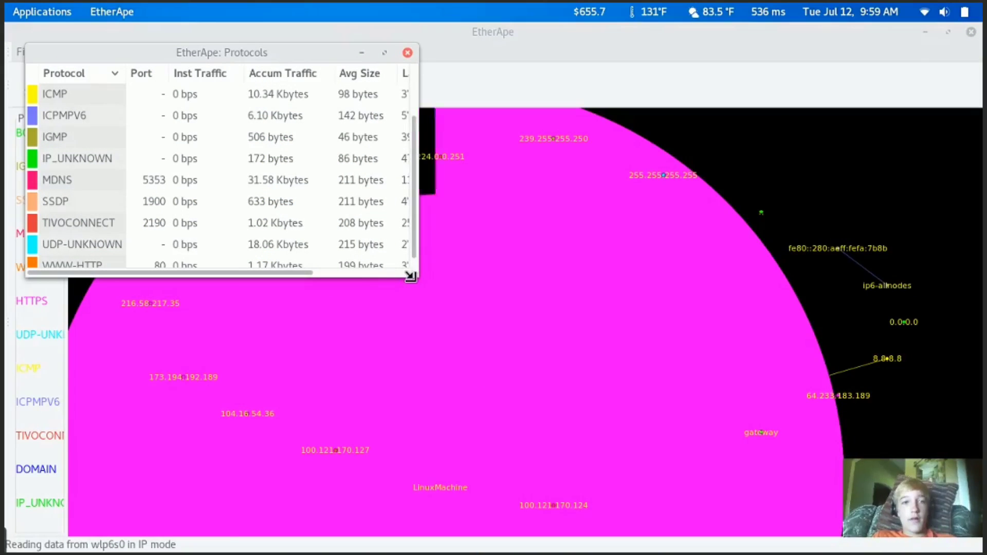
drag(409, 277, 814, 459)
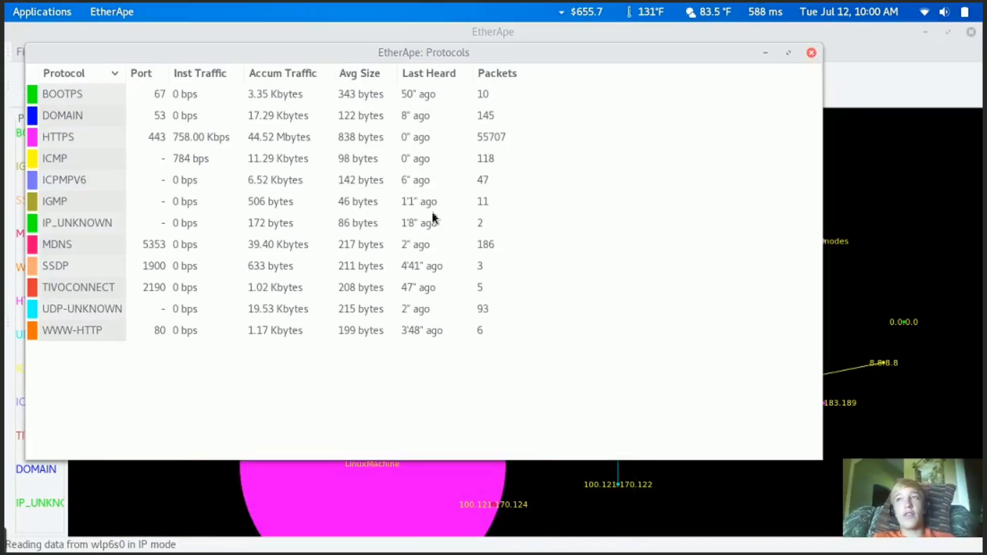
View the HTTPS protocol's details, select other protocol rows, then close the Protocols window.
click(195, 145)
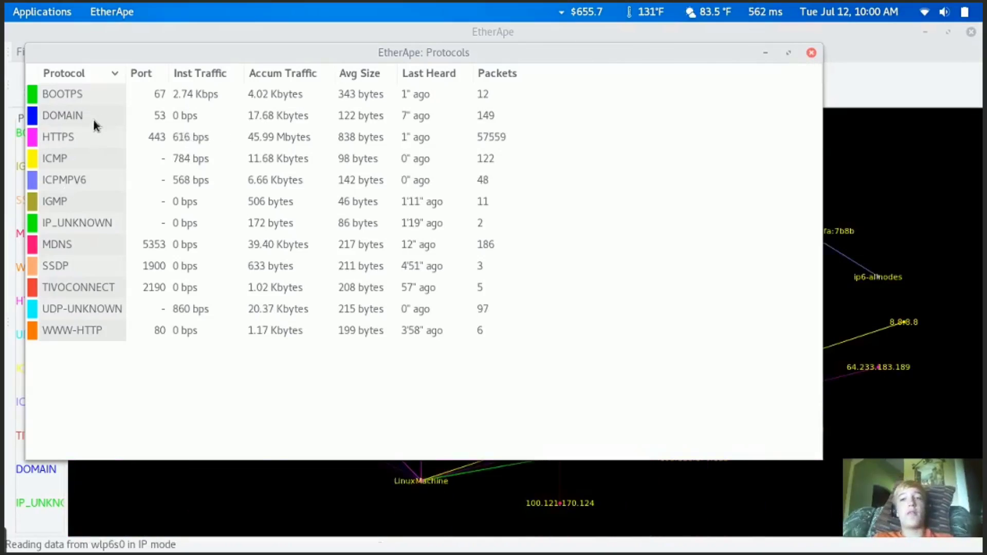
double_click(78, 136)
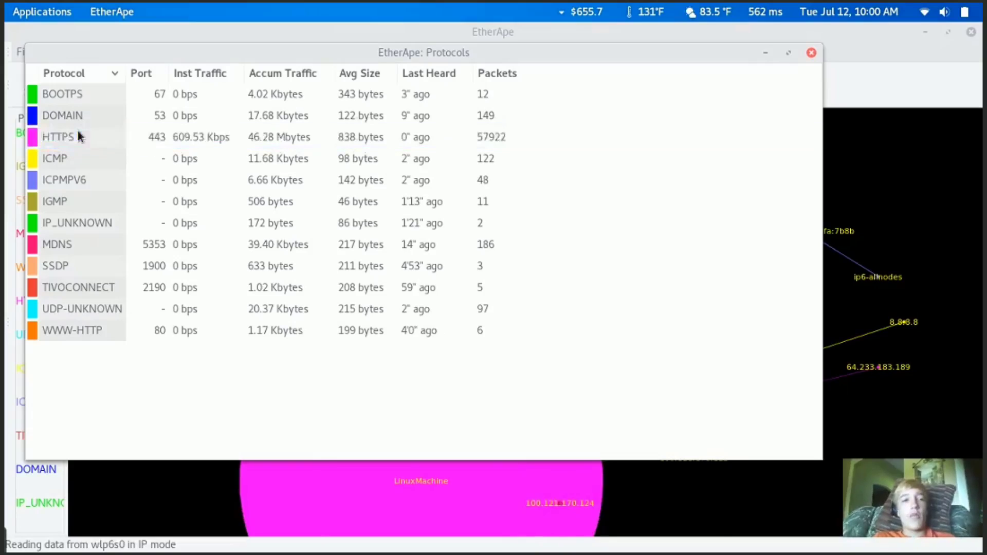
click(171, 79)
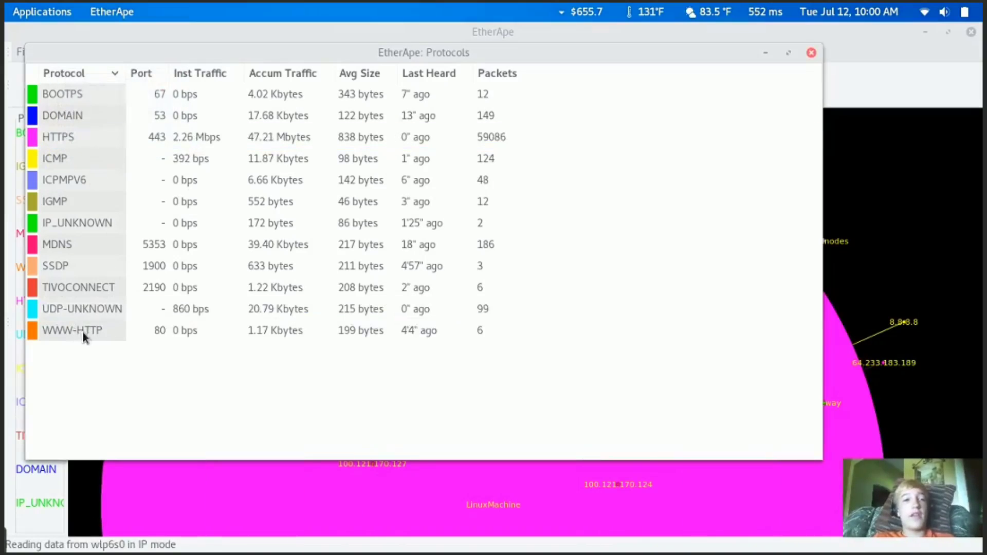
click(63, 289)
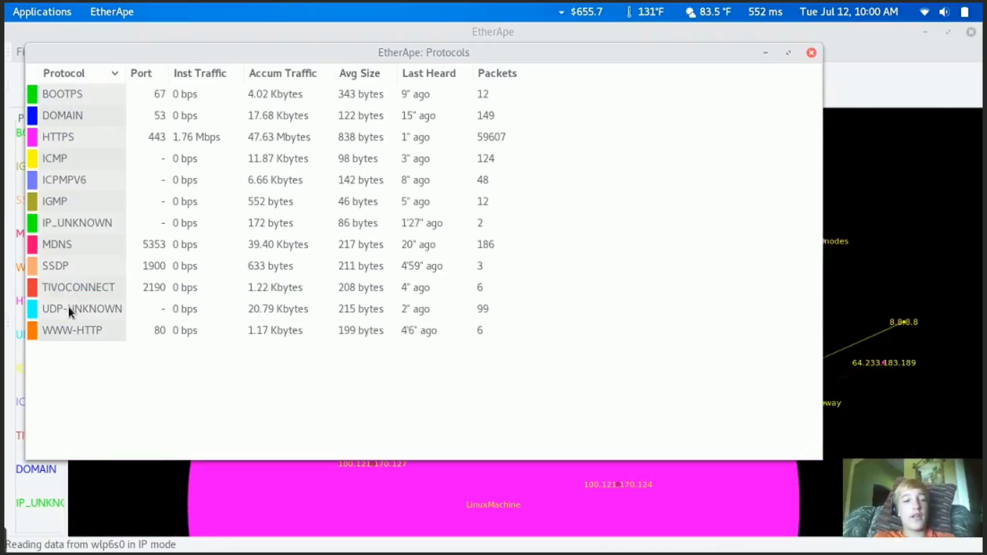
click(70, 226)
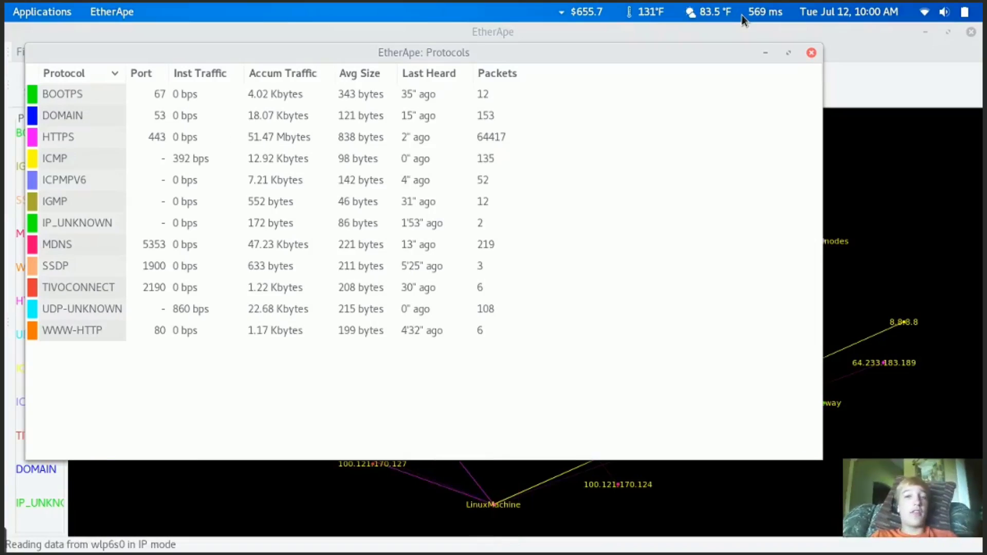
click(811, 53)
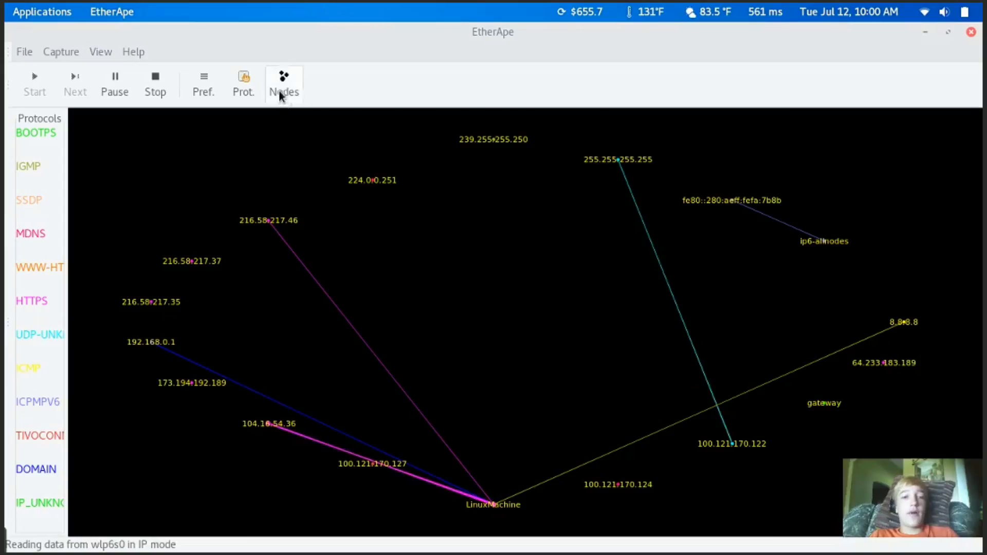
click(283, 90)
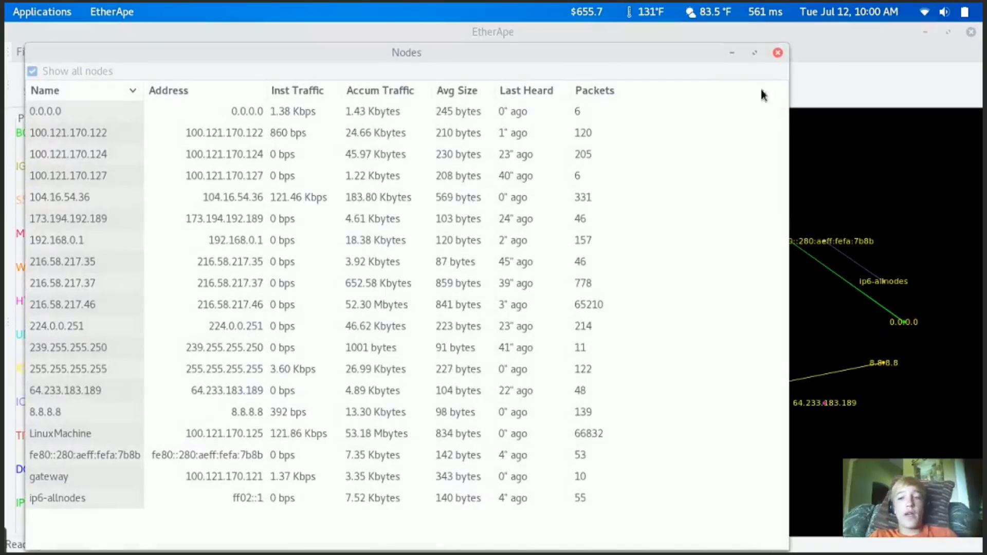
click(777, 53)
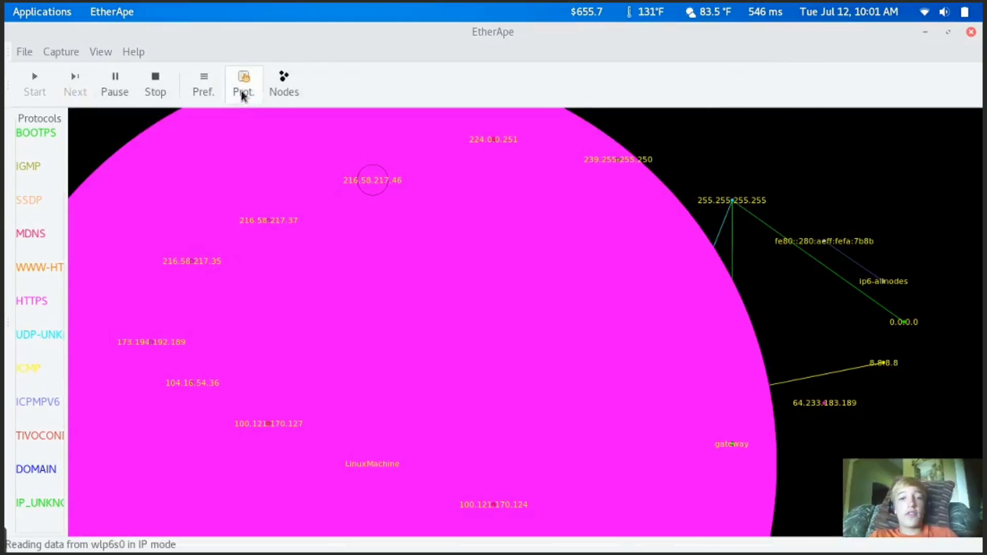
click(244, 92)
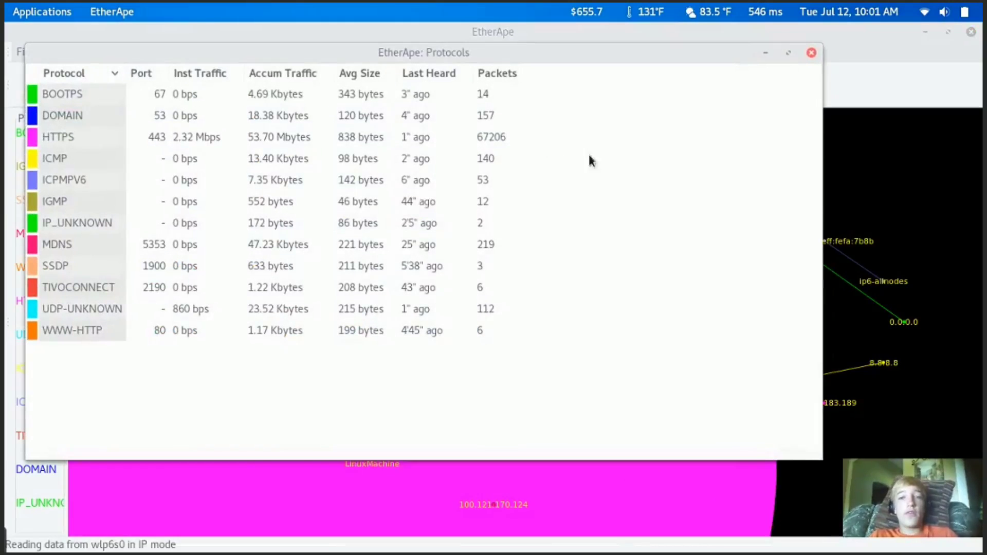
click(810, 53)
In Preferences' Diagram settings, try Square Root node sizing, then set it back to Linear.
click(204, 84)
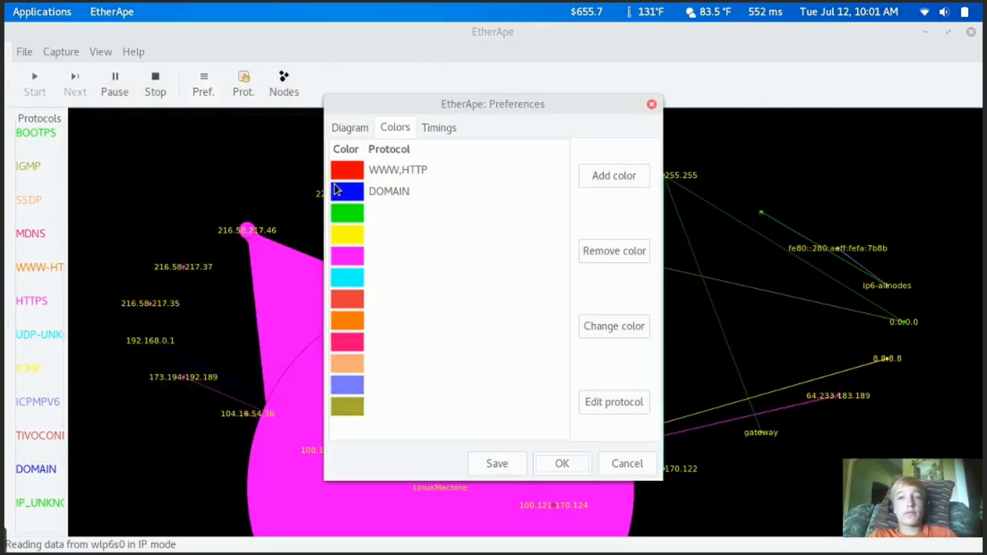
click(350, 127)
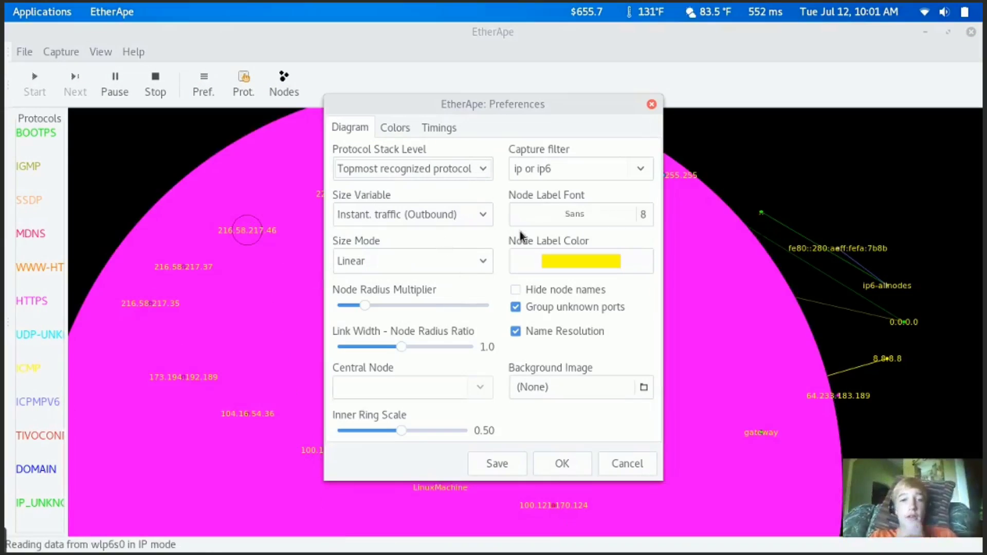
click(411, 262)
click(412, 261)
click(411, 262)
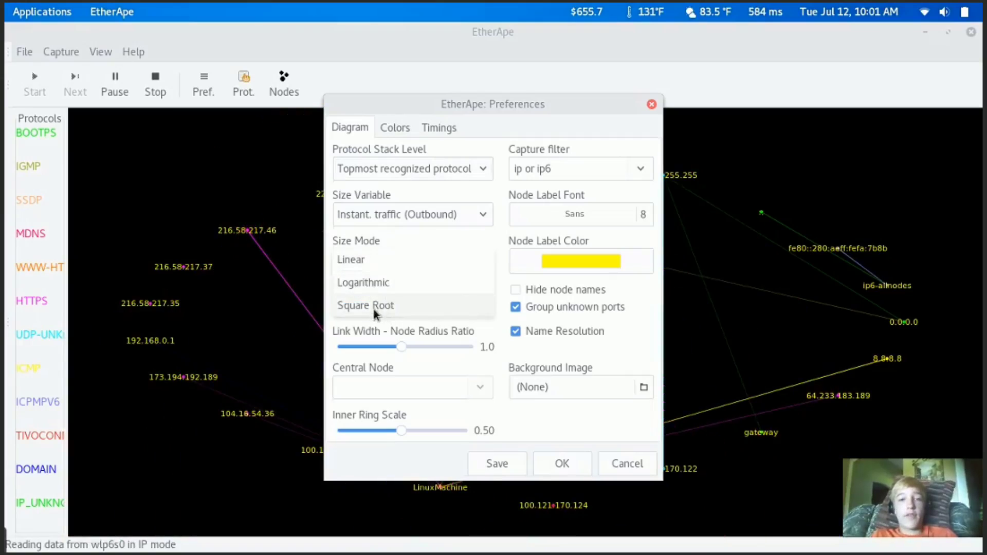
click(397, 303)
click(405, 271)
click(396, 215)
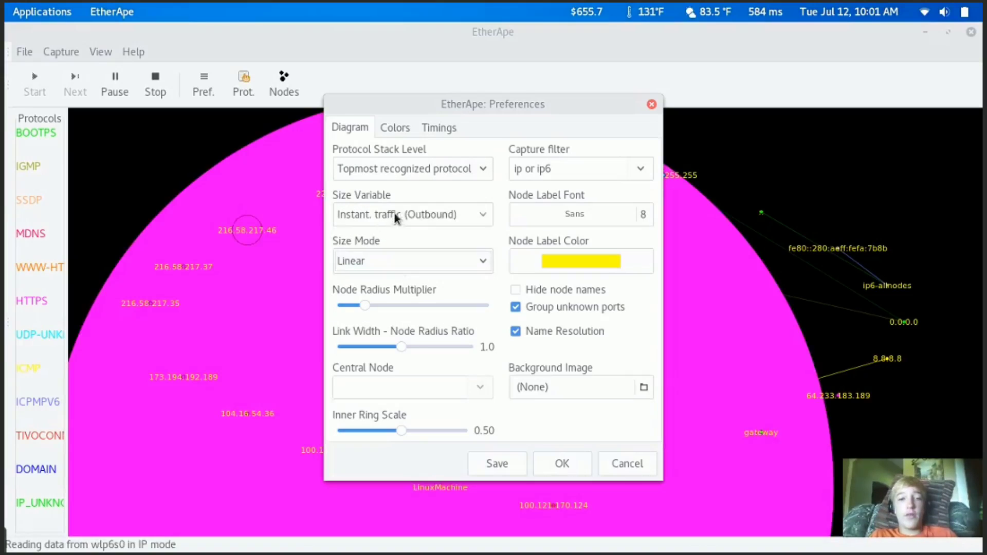
Review the capture filter choices and keep the topmost recognized protocol stack level.
click(575, 164)
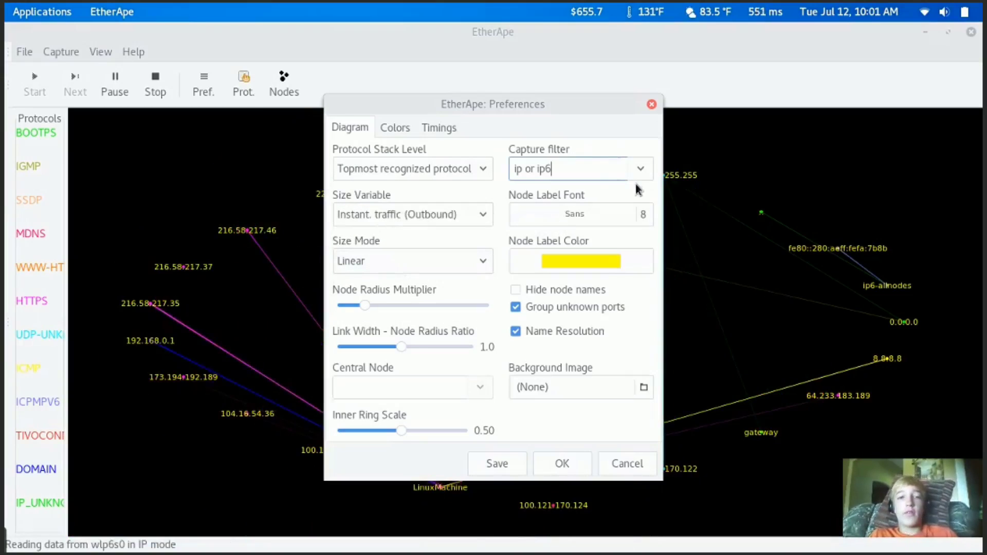
click(649, 170)
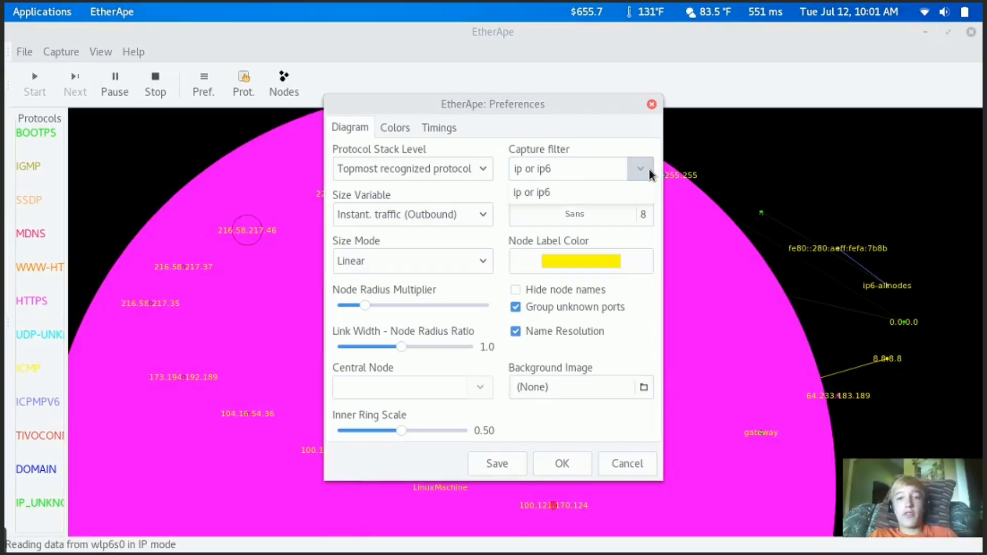
click(650, 170)
click(418, 174)
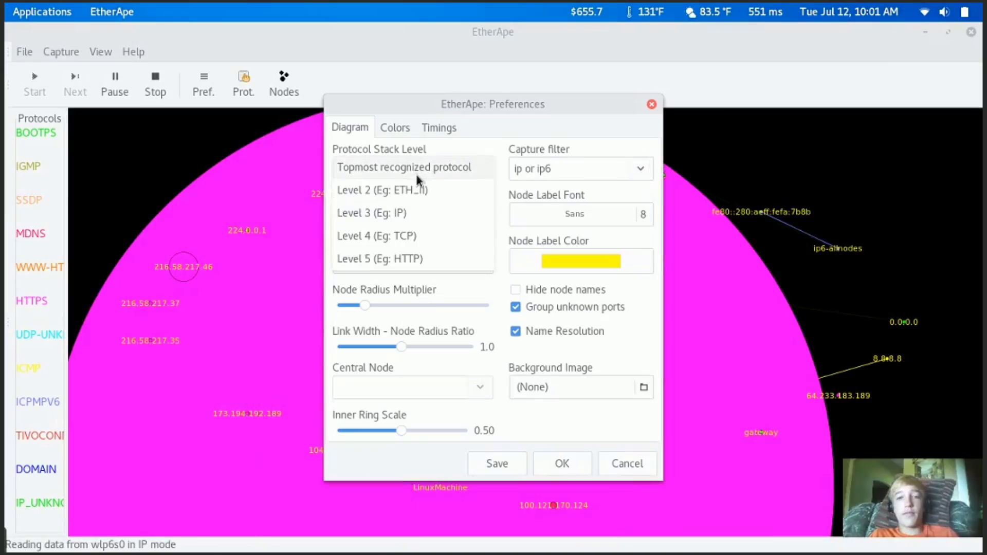
click(417, 151)
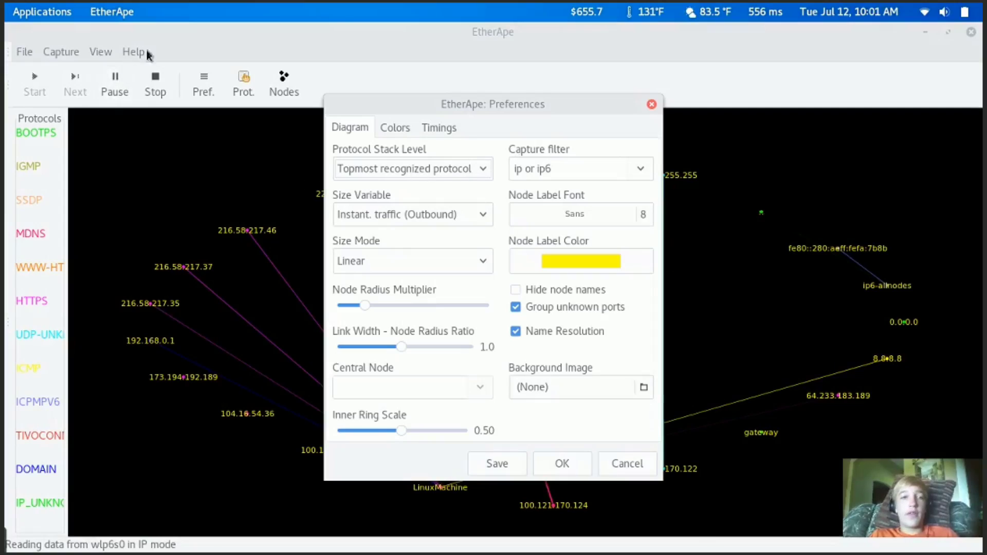
Open and close the protocol traffic list twice, then show the Colors tab.
click(241, 86)
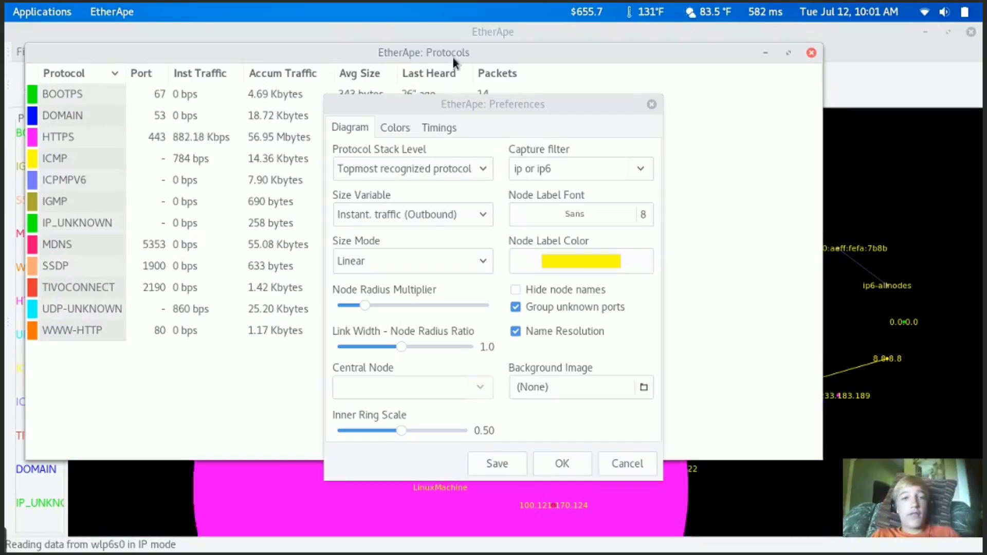
click(811, 53)
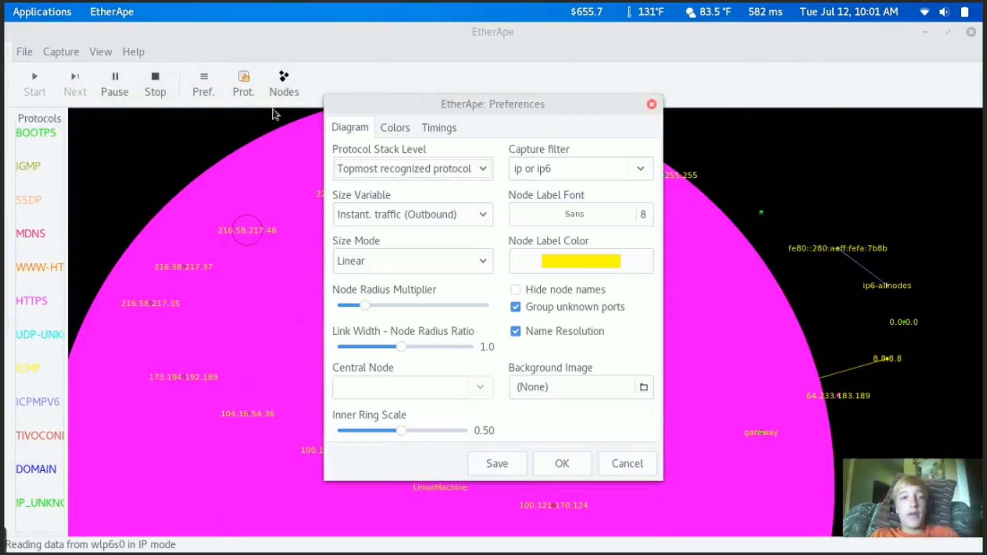
click(236, 90)
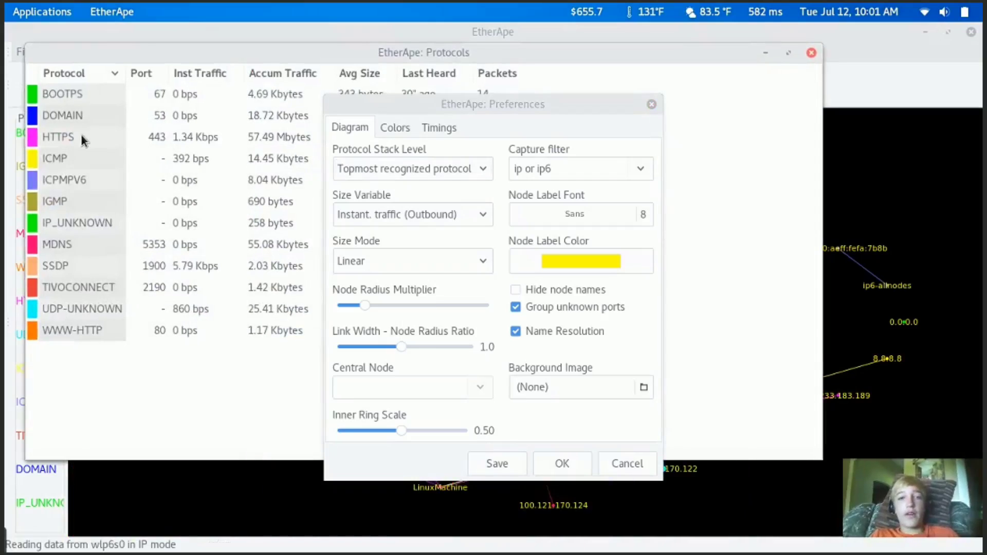
click(812, 53)
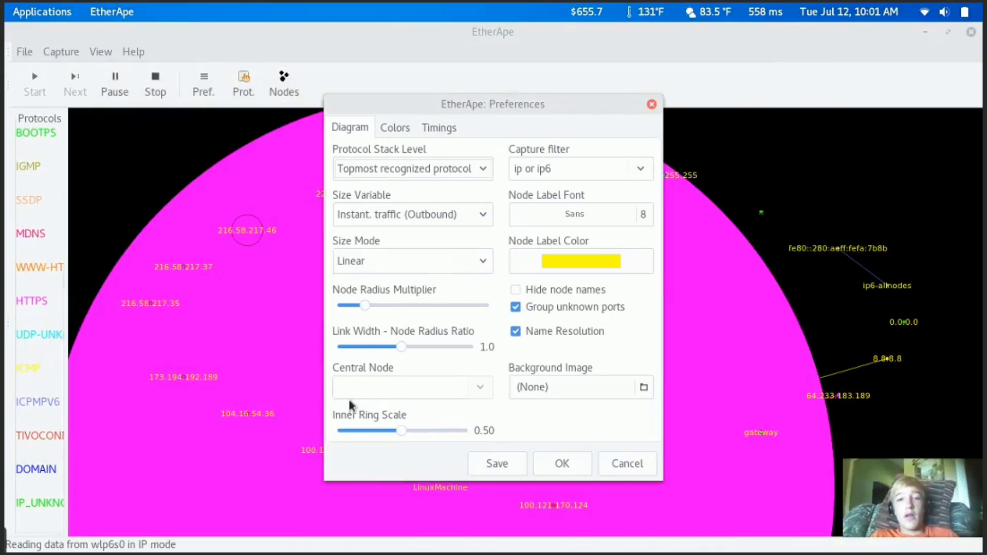
click(391, 128)
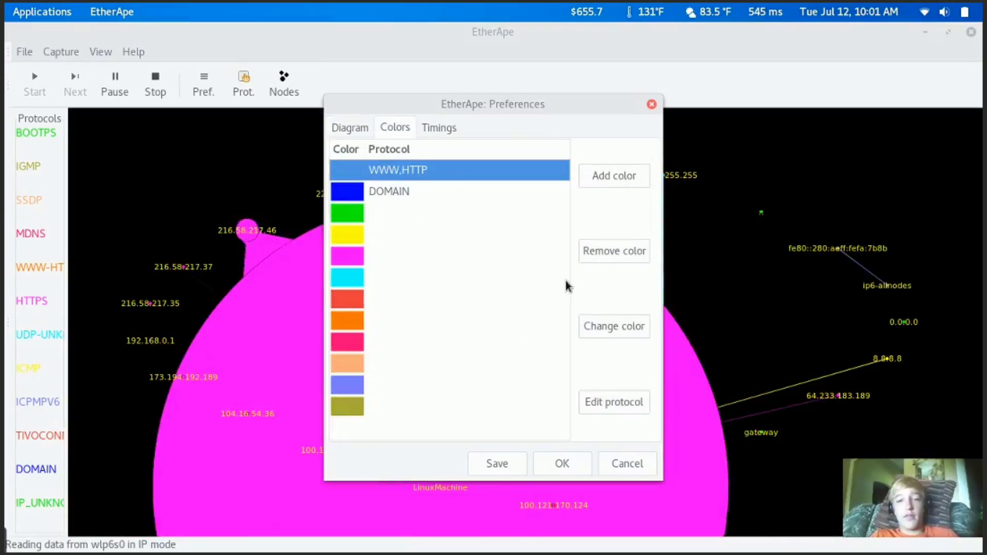
Move Preferences aside and change the magenta colour swatch to near-white.
drag(532, 108, 691, 148)
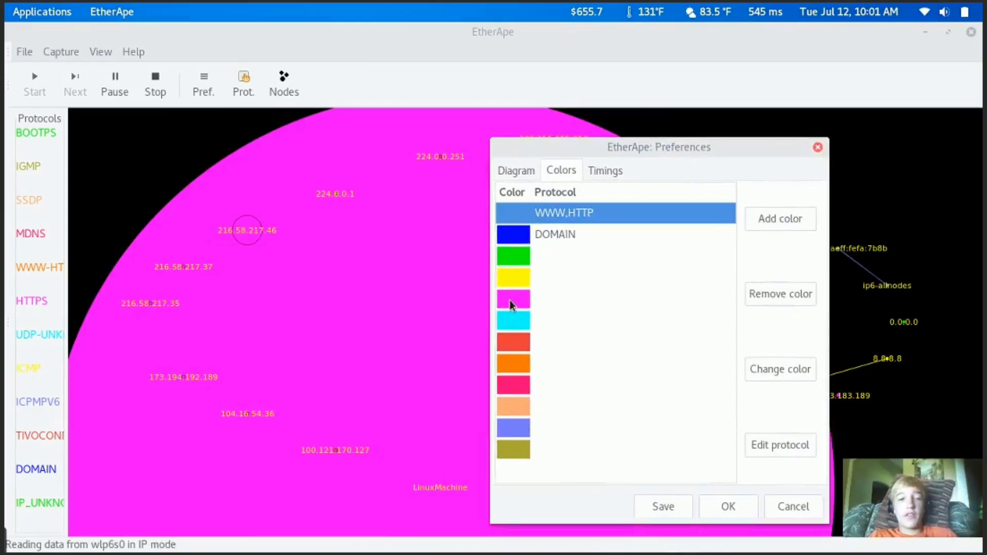
click(510, 305)
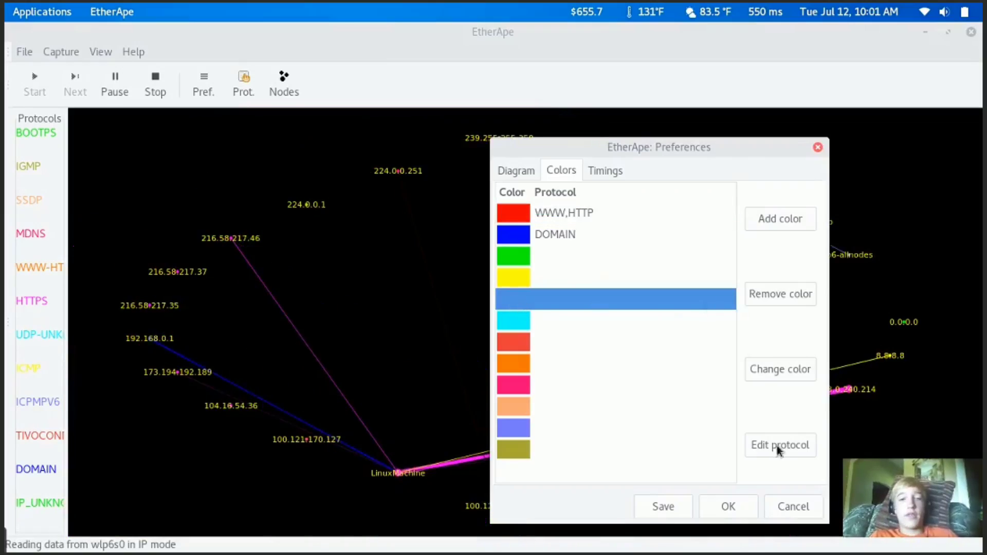
click(771, 377)
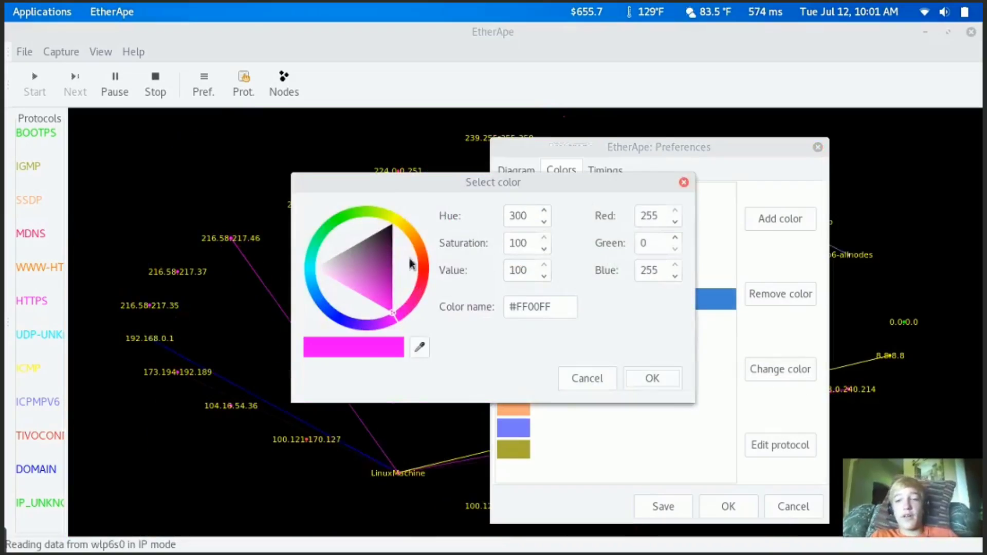
drag(393, 222, 388, 217)
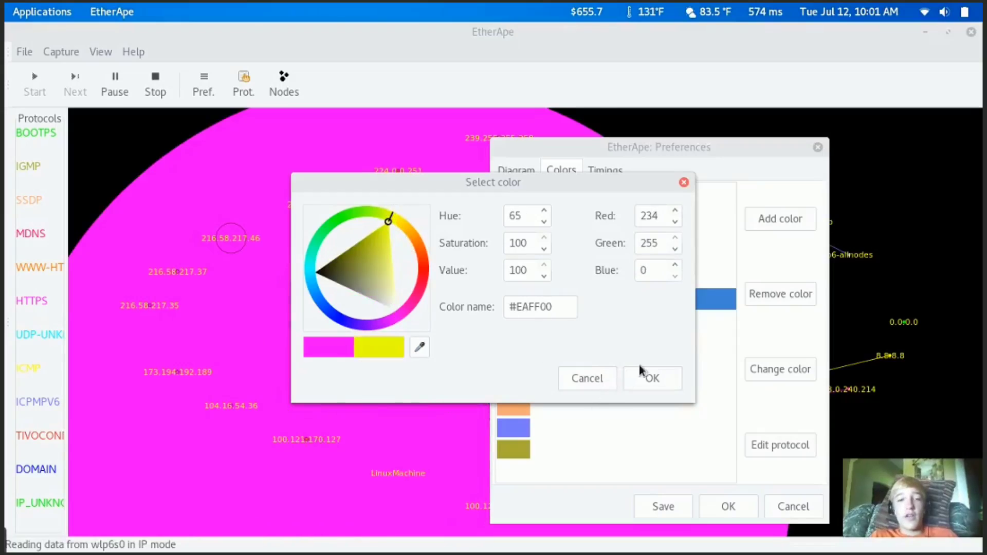
click(649, 378)
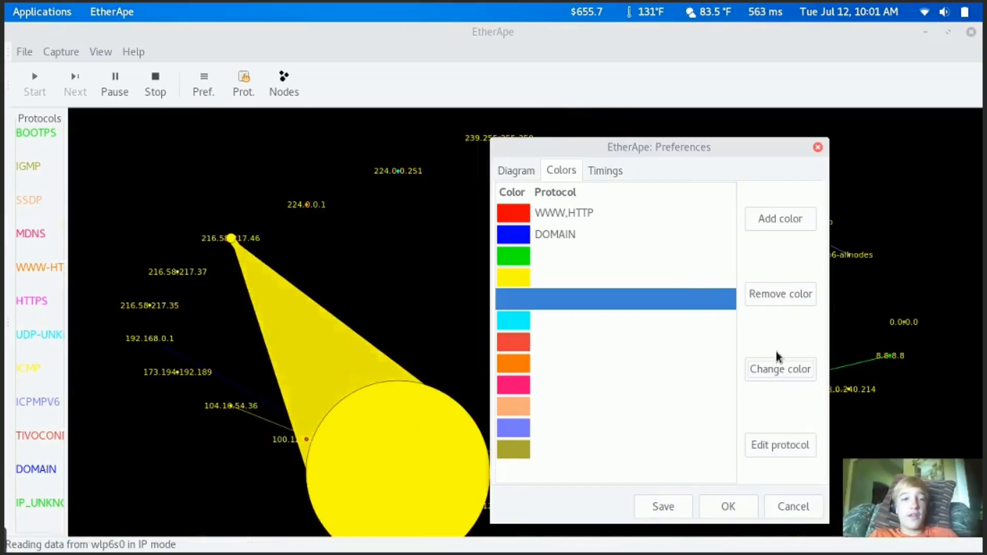
click(786, 372)
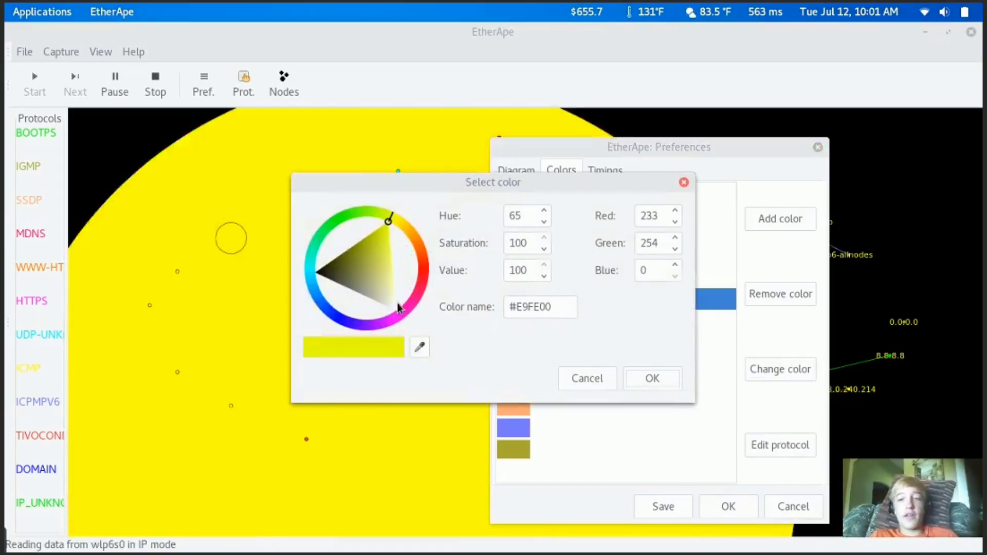
drag(383, 300, 389, 323)
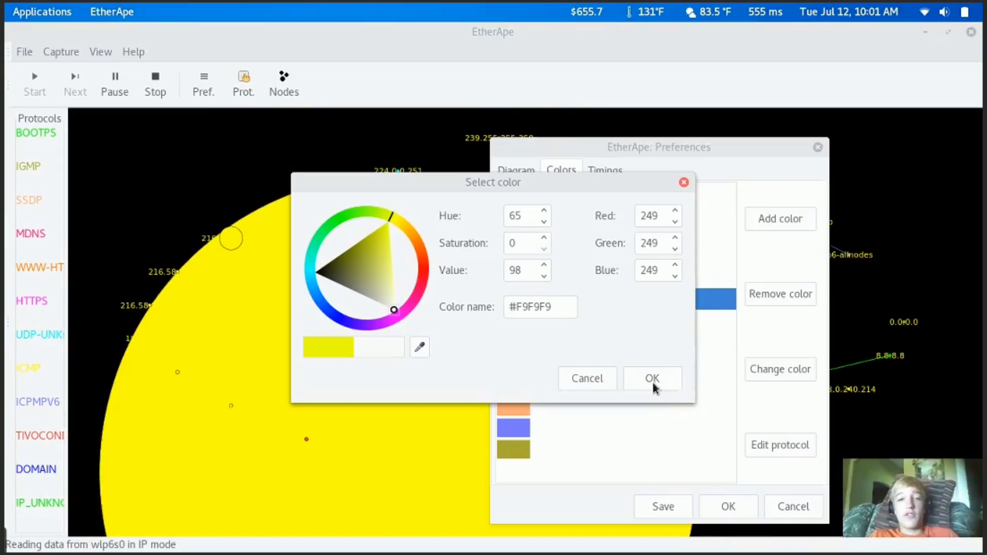
click(652, 378)
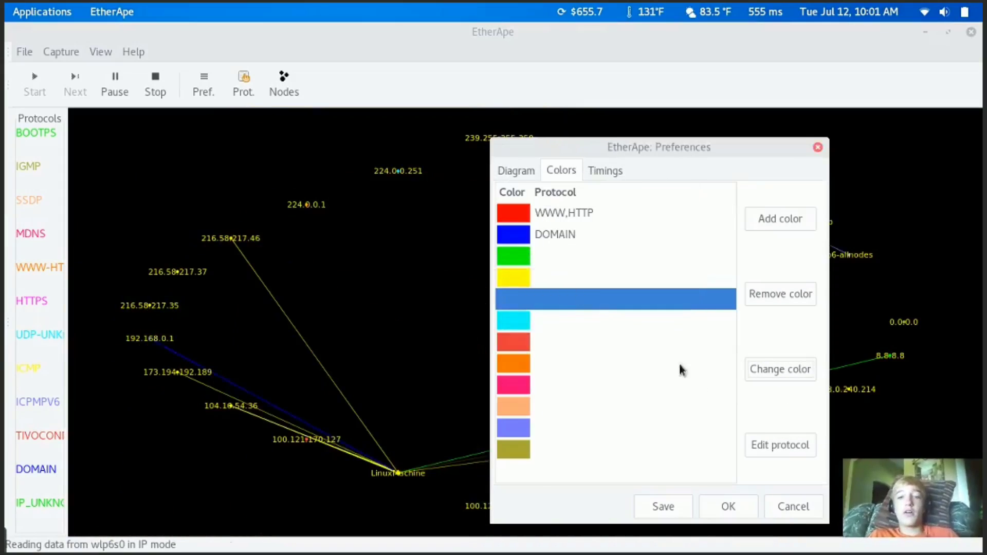
Change the yellow colour swatch to magenta.
click(555, 277)
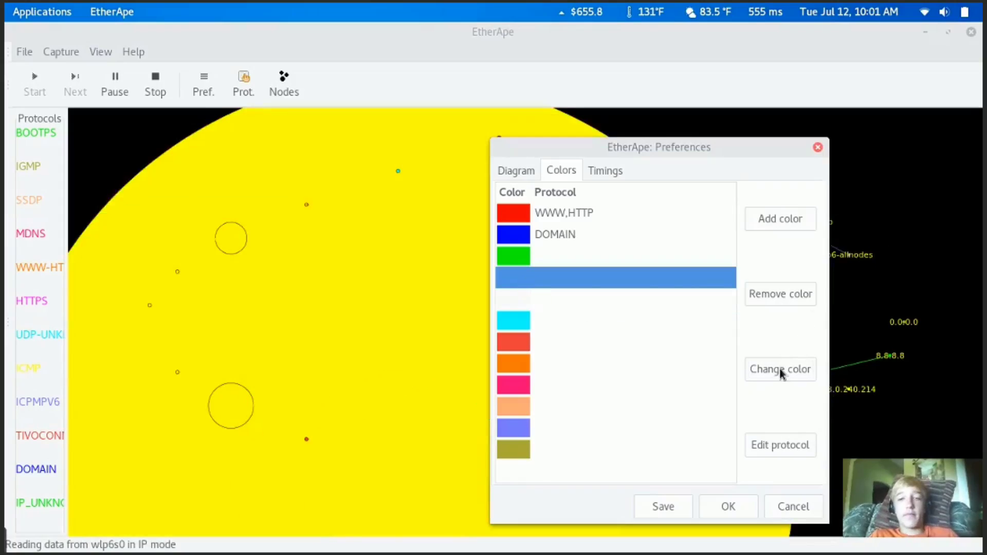
click(782, 370)
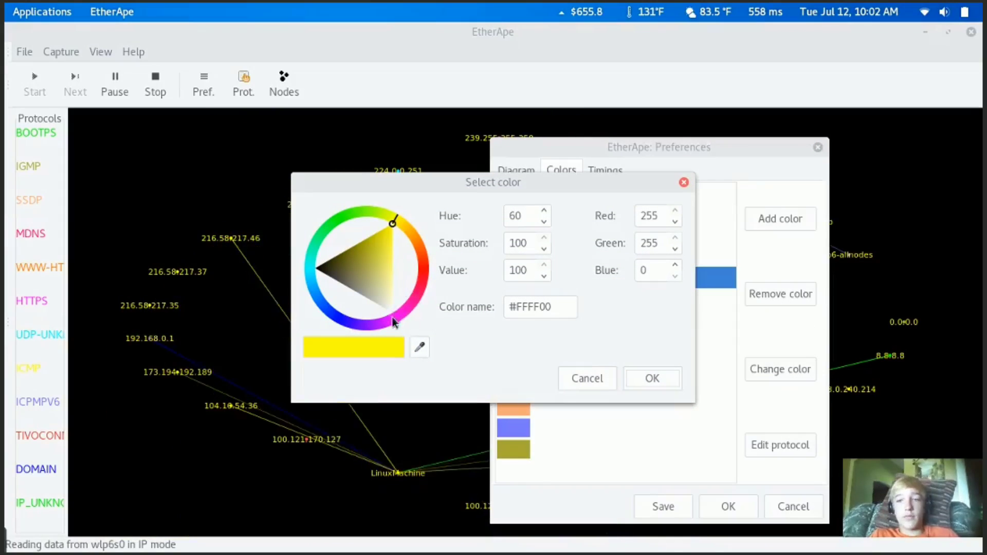
click(393, 317)
click(637, 379)
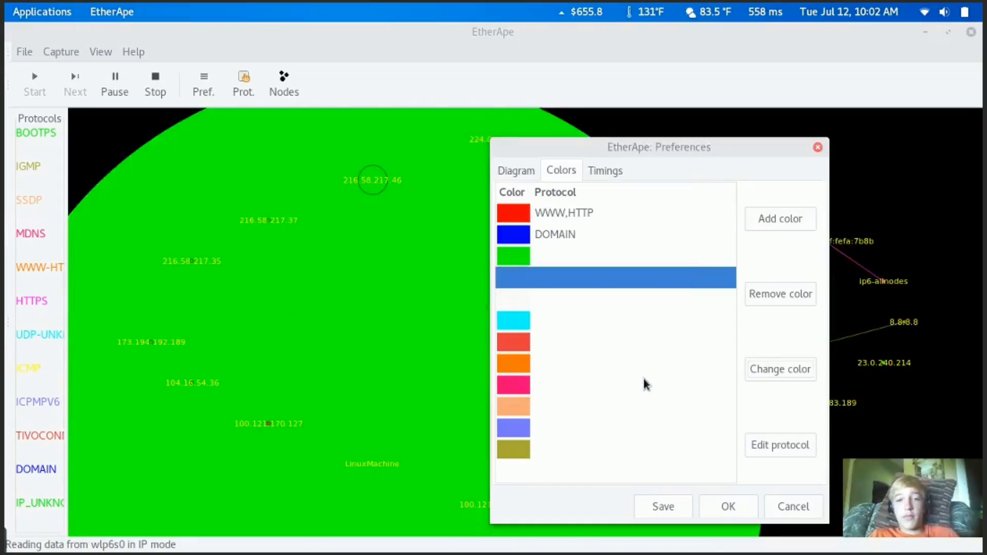
Check the green, cyan and magenta swatches, then view the Timings settings.
click(522, 261)
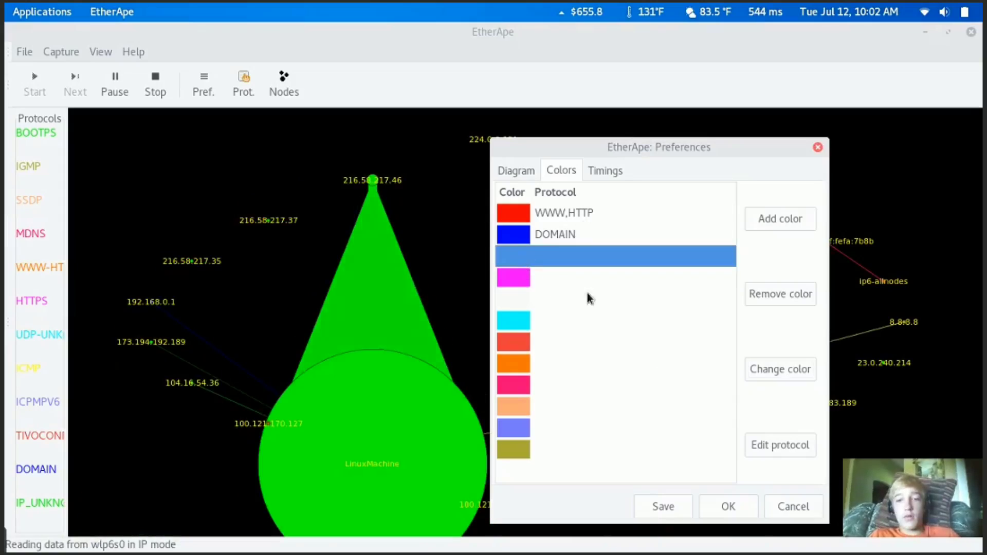
click(607, 328)
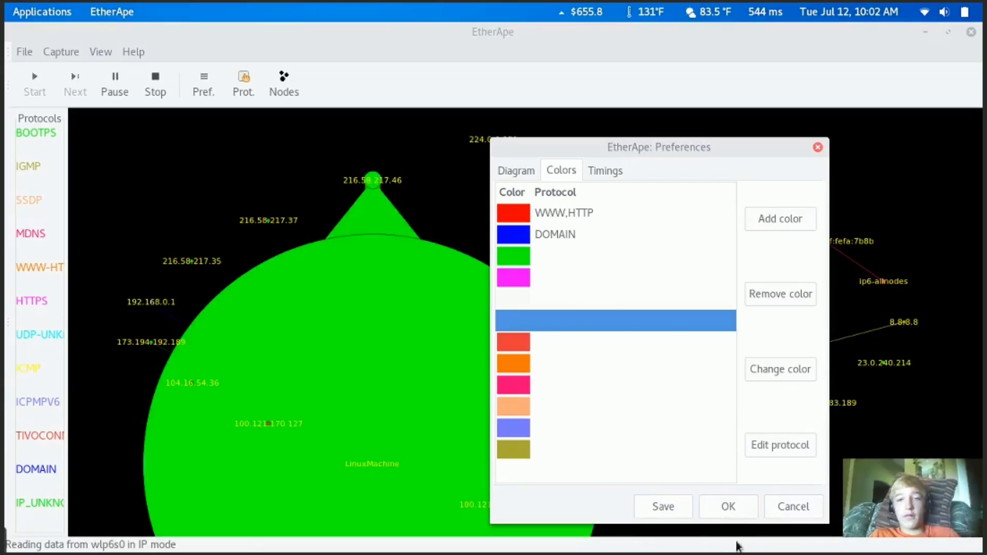
click(513, 277)
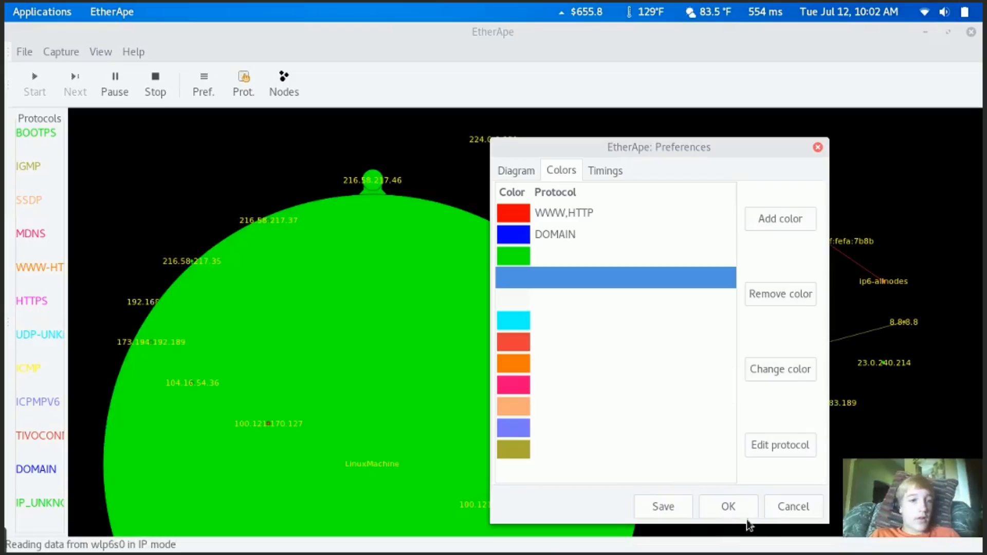
click(602, 171)
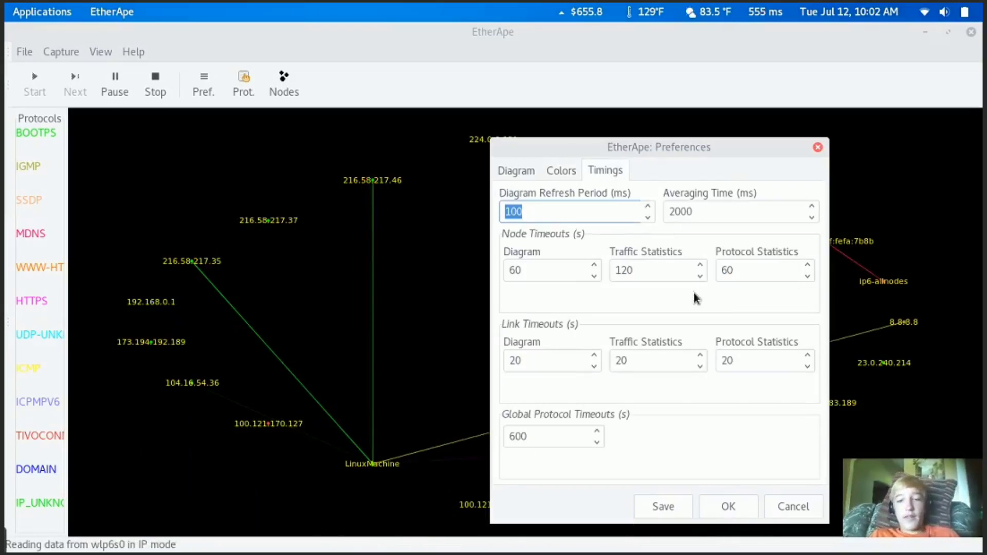
Cancel Preferences and confirm in the Protocols list that HTTPS is now yellow, then close it.
click(794, 508)
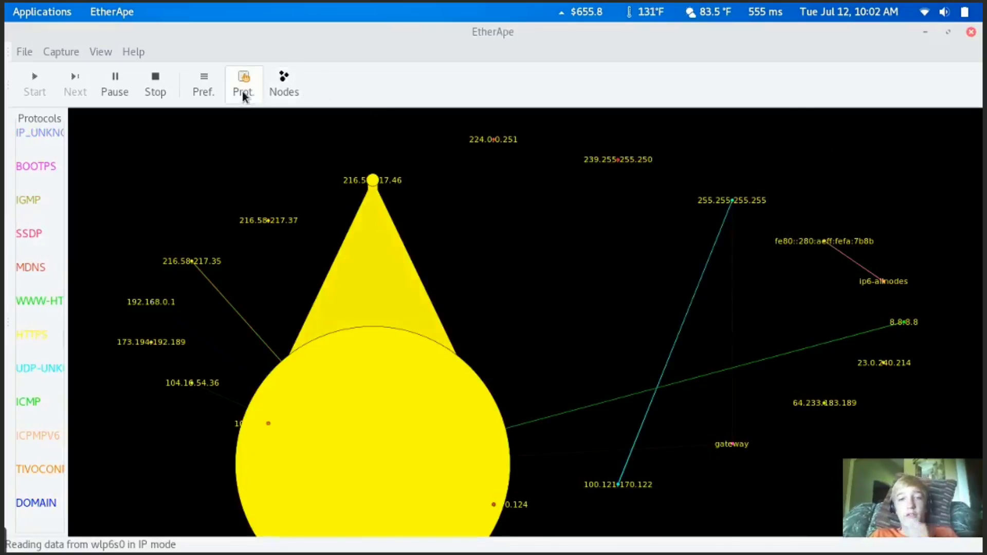
click(242, 88)
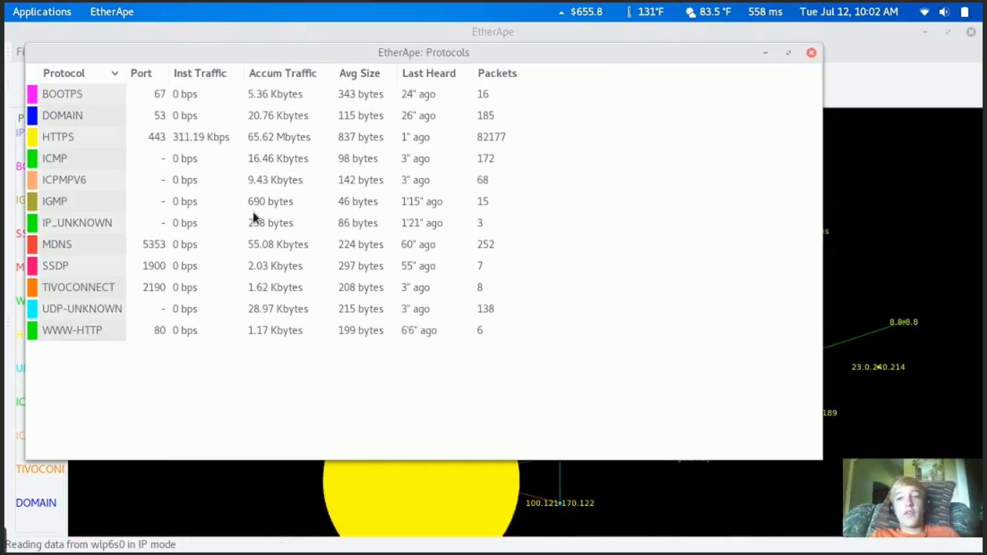
click(810, 53)
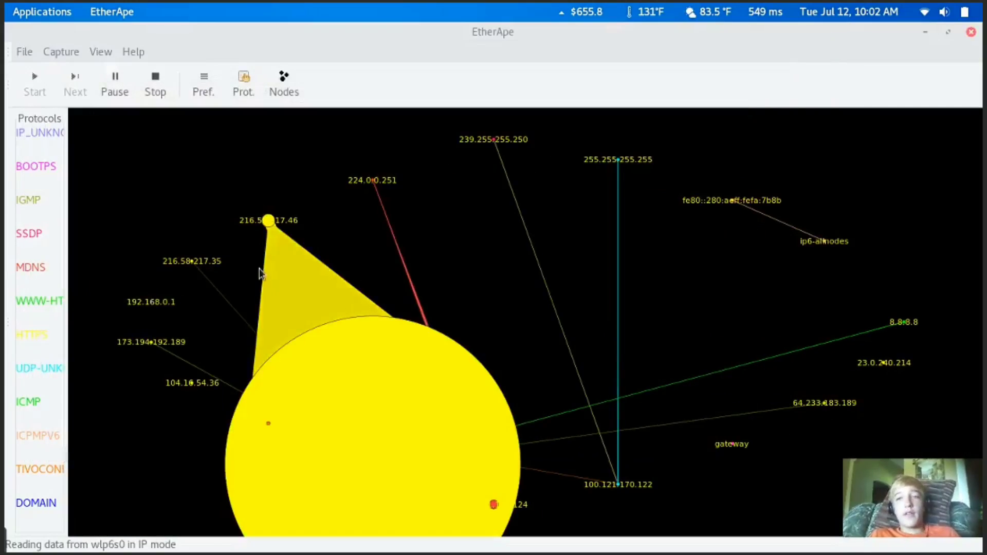